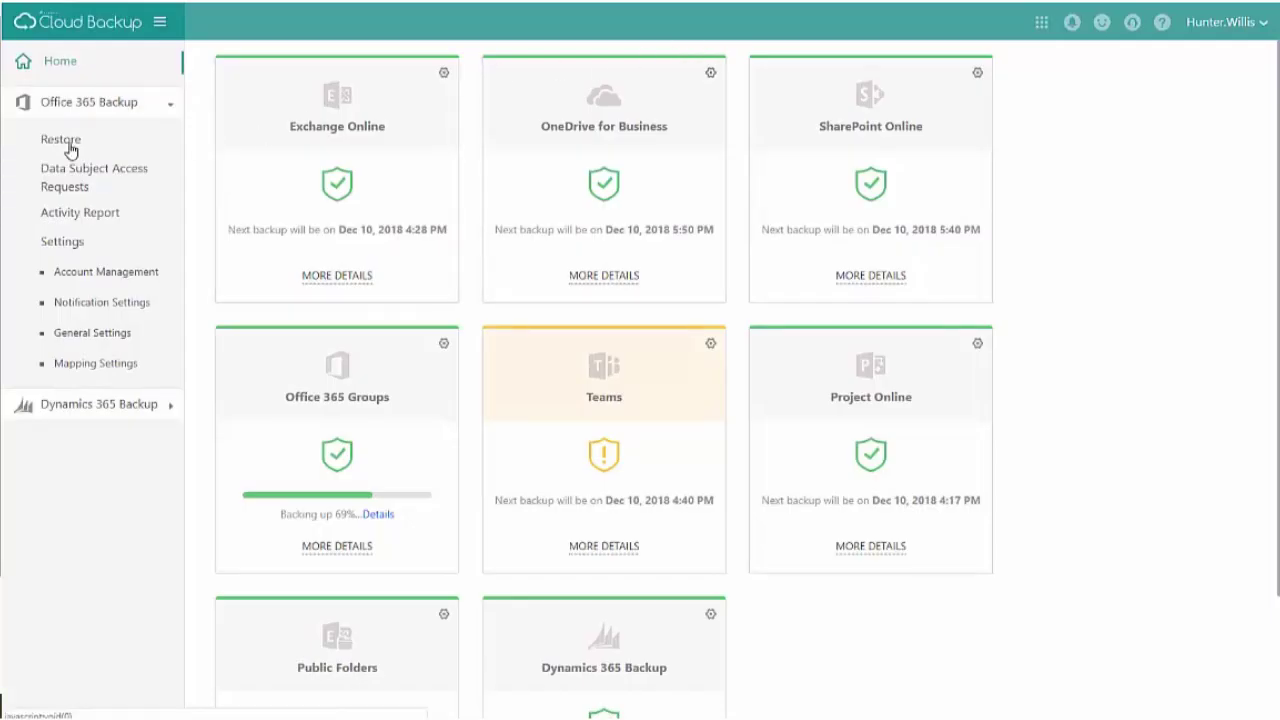
# - Start a new restore and pick Teams as the type of object to restore
pyautogui.click(114, 135)
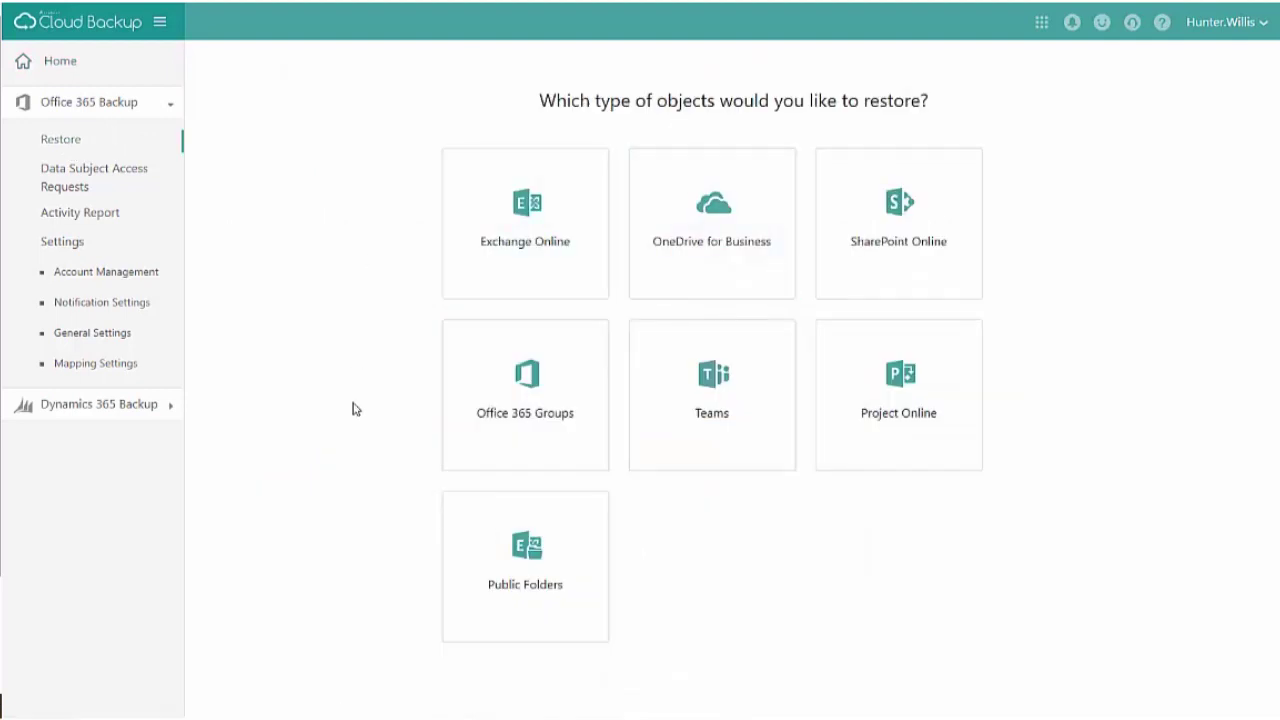
pyautogui.click(726, 398)
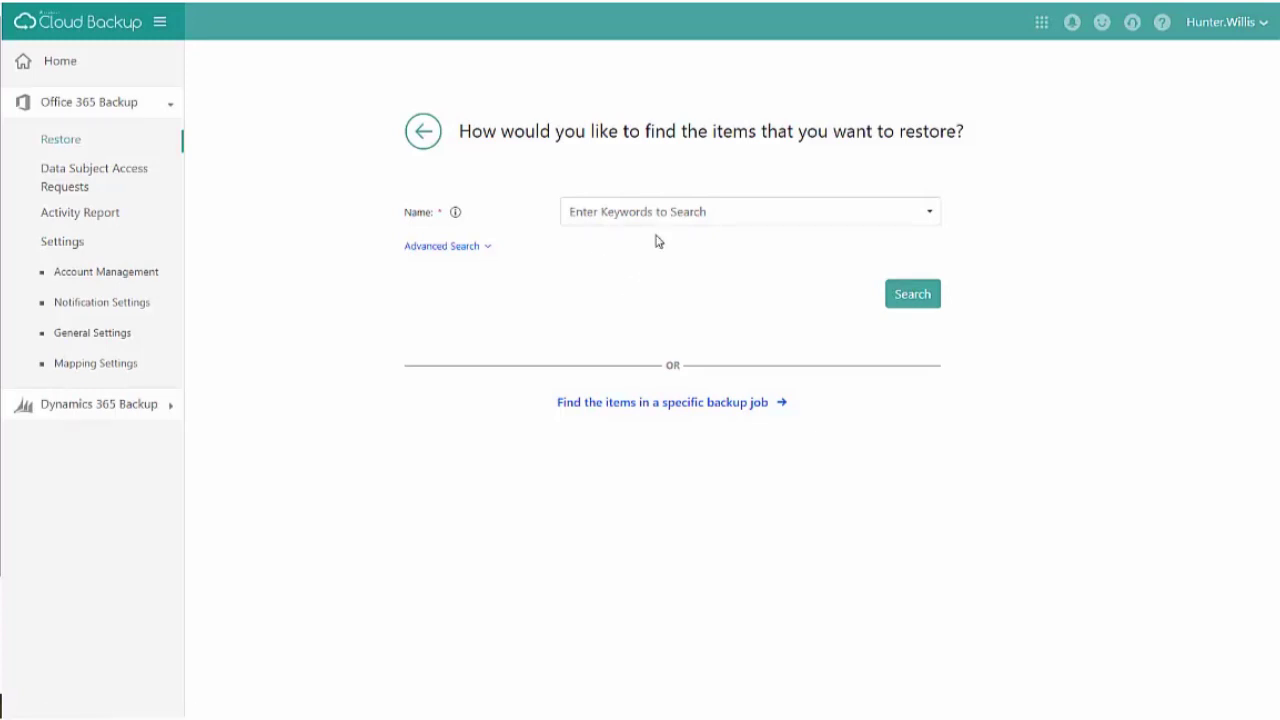
# - Set the search name to the central west sales team's address and expand Advanced Search
pyautogui.click(609, 219)
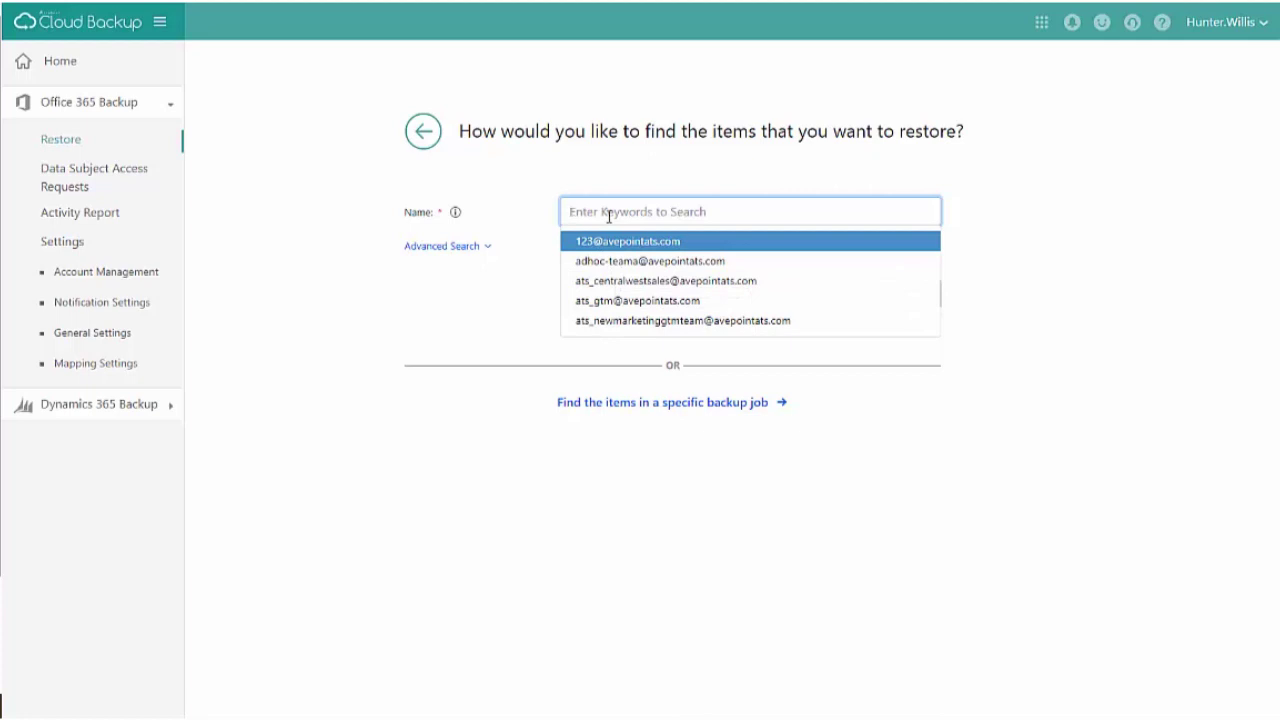
pyautogui.click(643, 281)
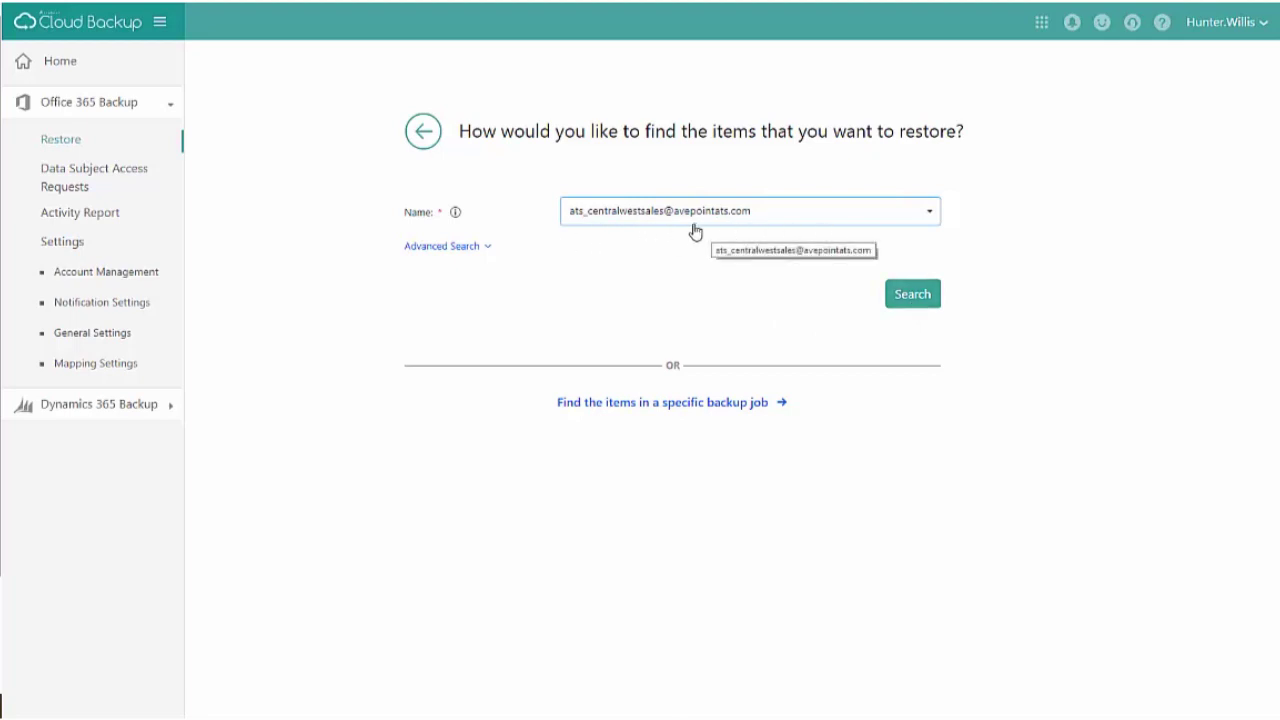
pyautogui.click(449, 249)
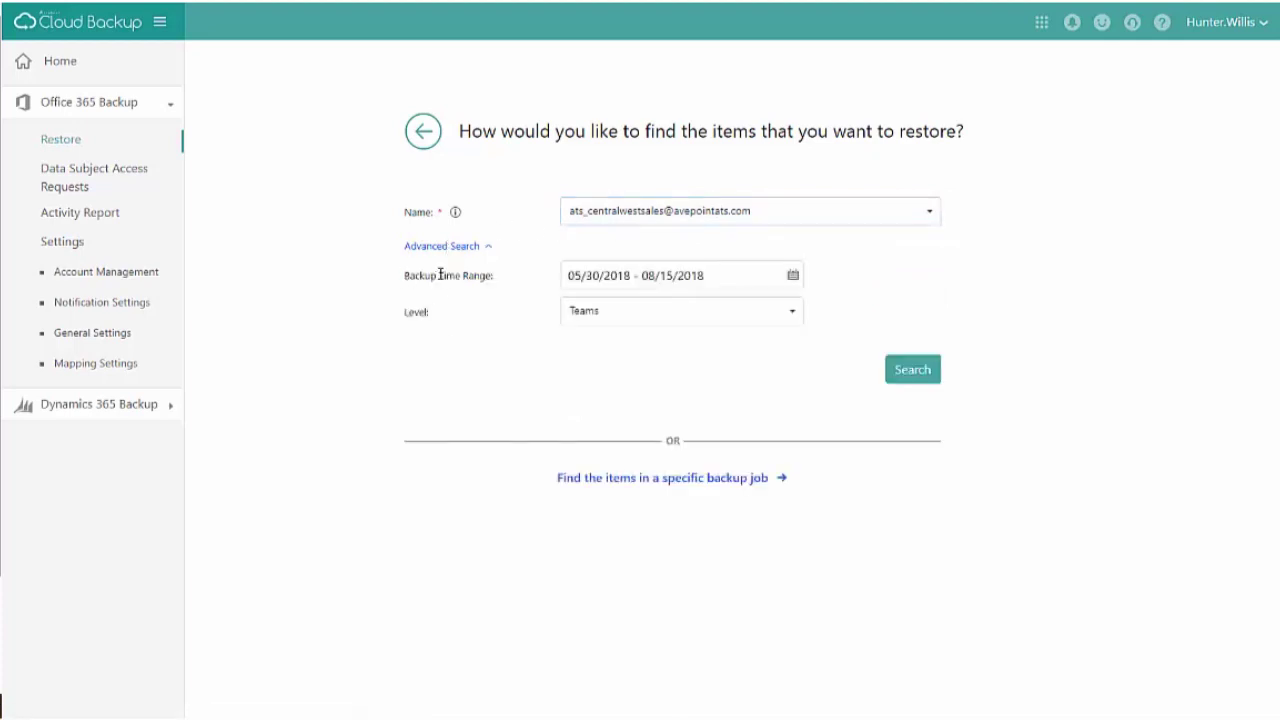
# - Review the 05/30/2018–08/15/2018 backup range and open the Level list of search levels
pyautogui.moveTo(440, 274); pyautogui.dragTo(506, 279)
pyautogui.click(508, 287)
pyautogui.moveTo(417, 297); pyautogui.dragTo(440, 320)
pyautogui.click(440, 320)
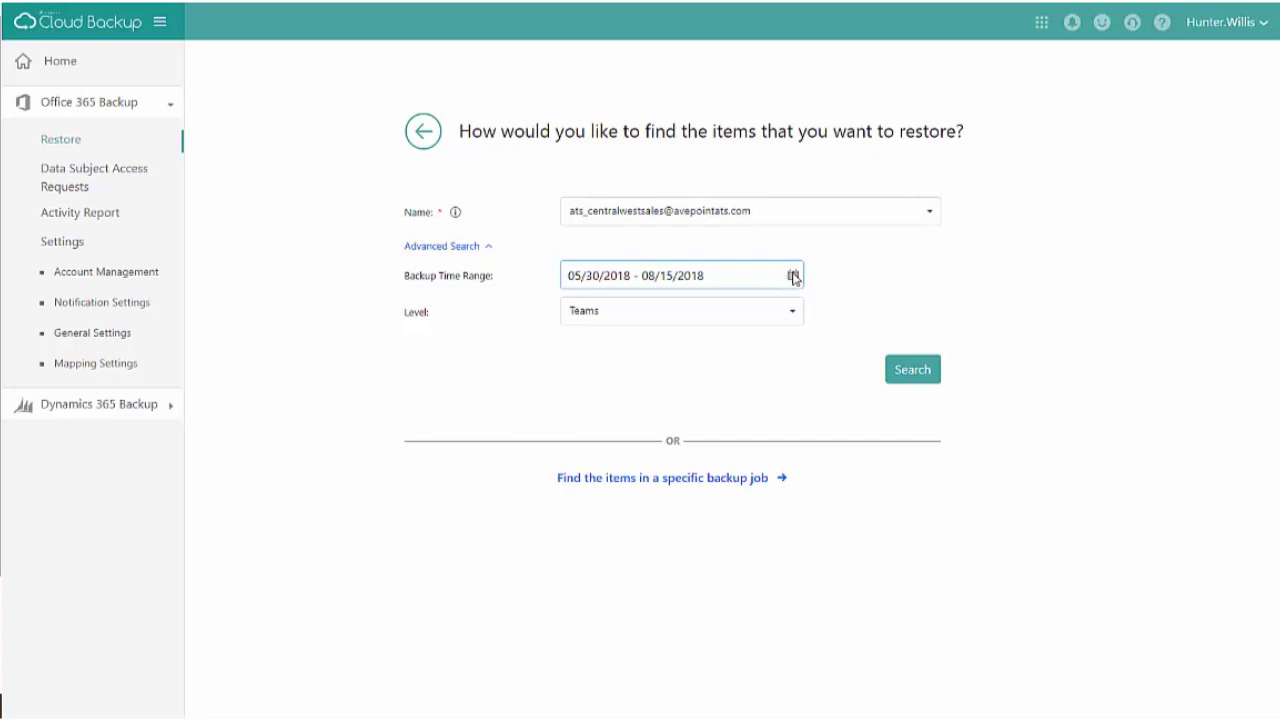
pyautogui.click(786, 313)
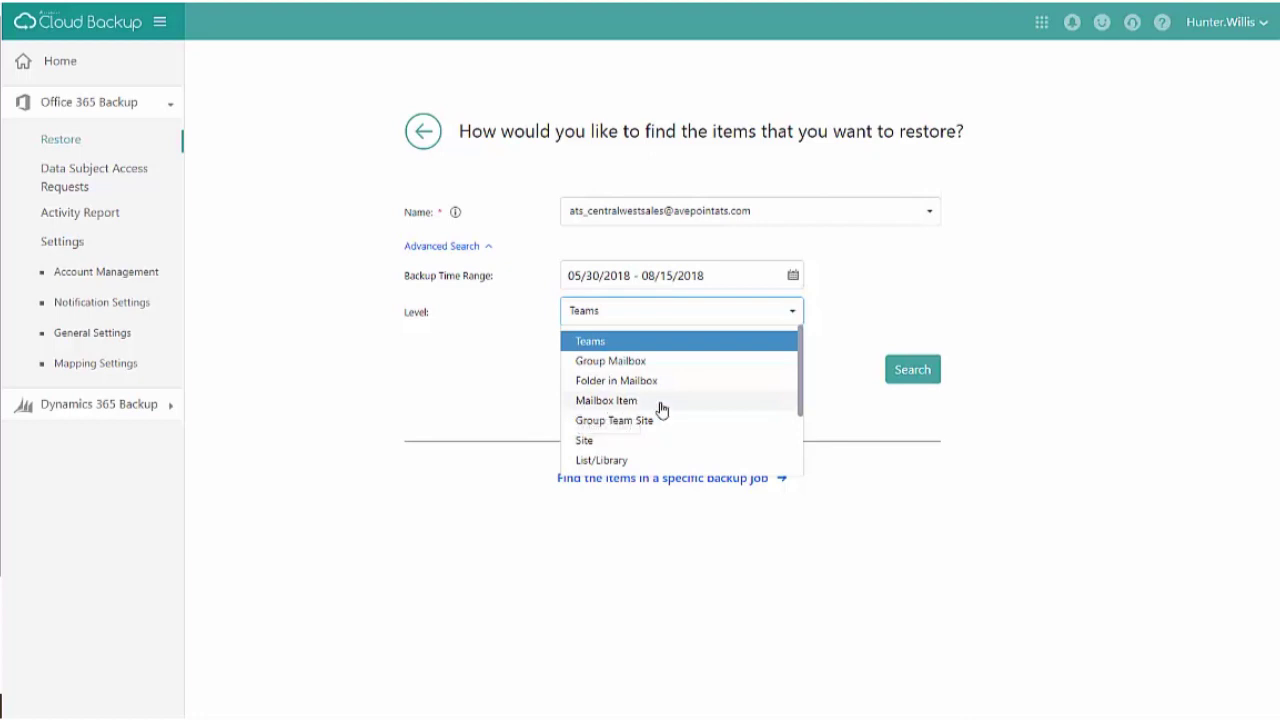
# - Choose the Document search level, then switch to finding items in a specific backup job
pyautogui.scroll(-1, 803, 389)
pyautogui.moveTo(803, 389); pyautogui.dragTo(802, 441)
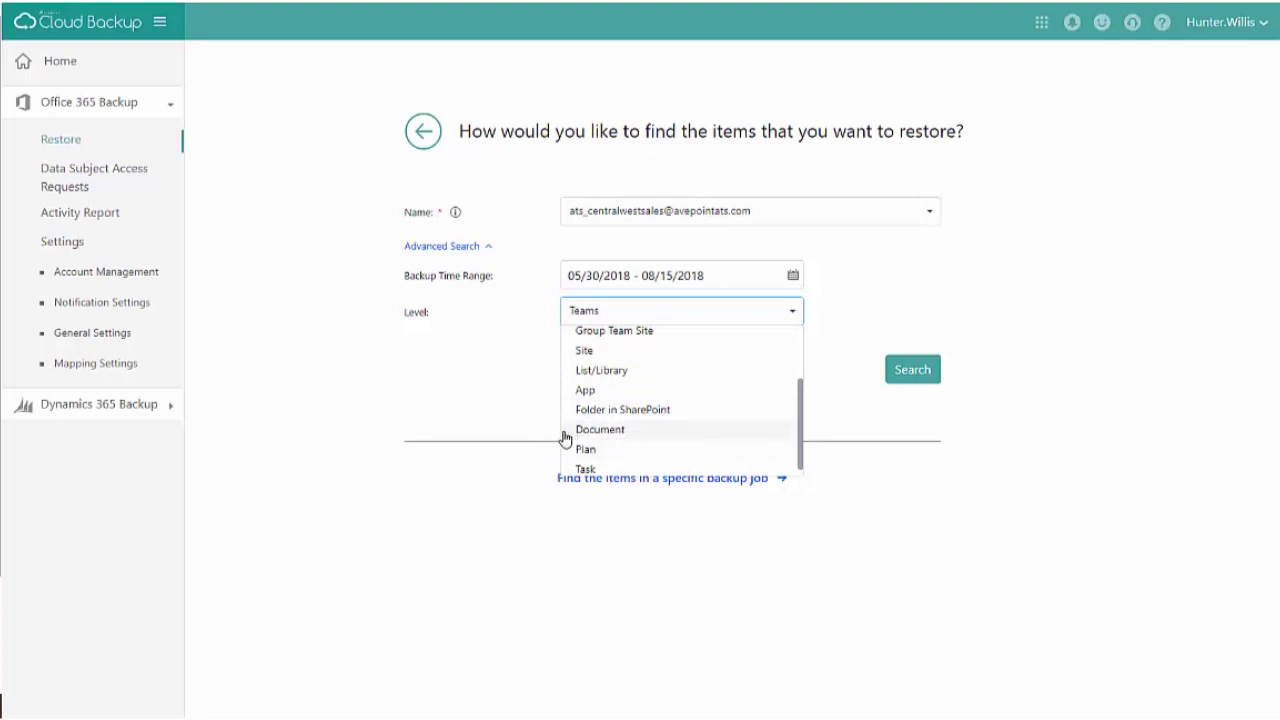
pyautogui.scroll(-1, 649, 433)
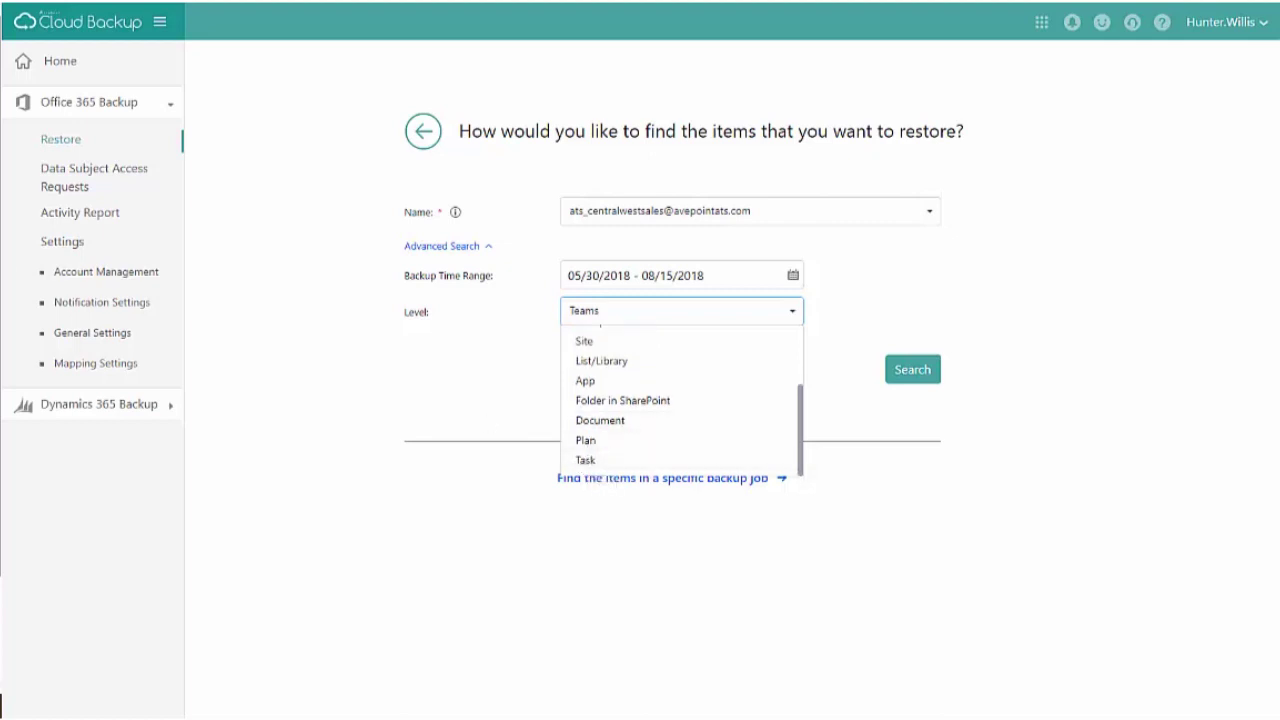
pyautogui.click(600, 420)
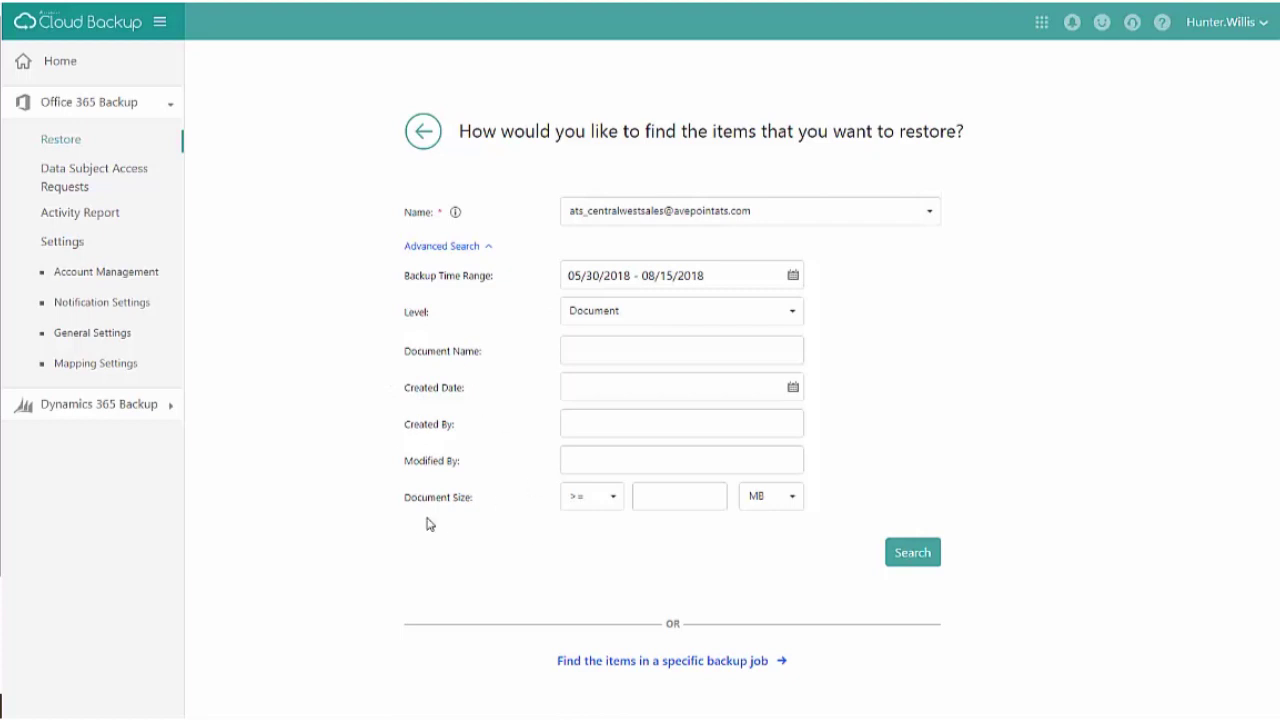
pyautogui.click(617, 662)
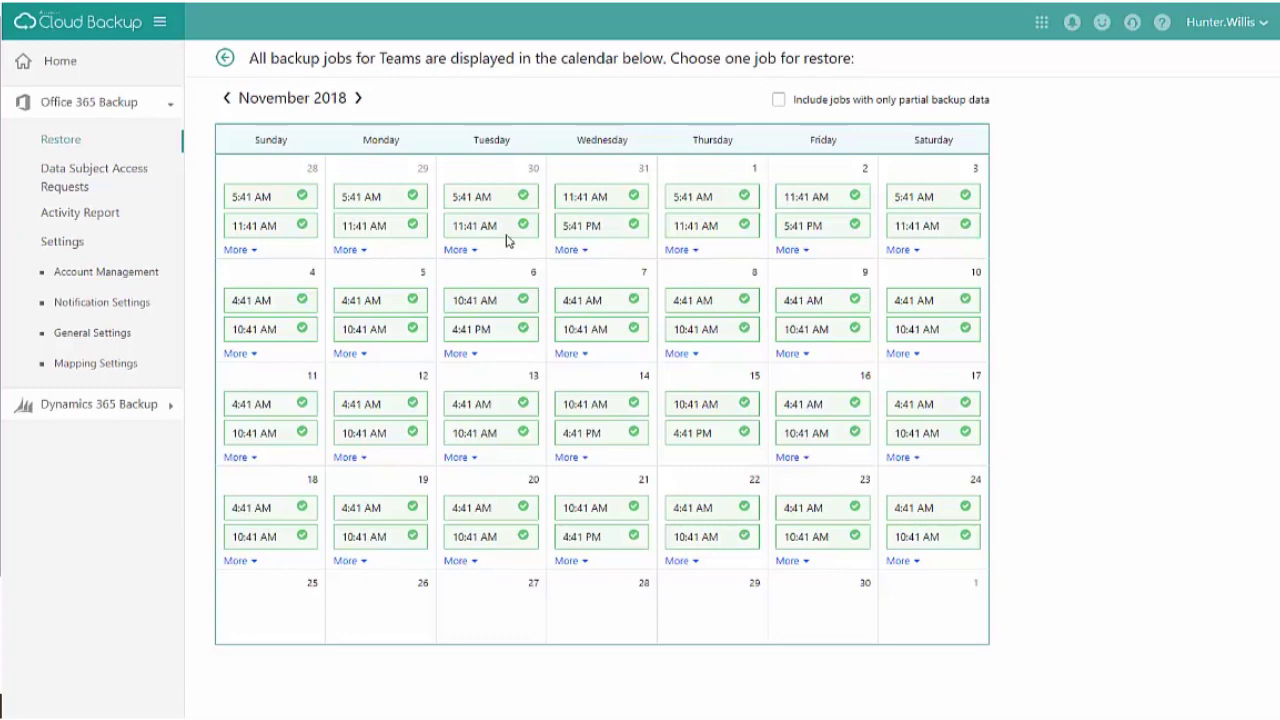
# - From Oct 30's backup jobs in the calendar, pick the 11:41 AM job
pyautogui.moveTo(575, 259)
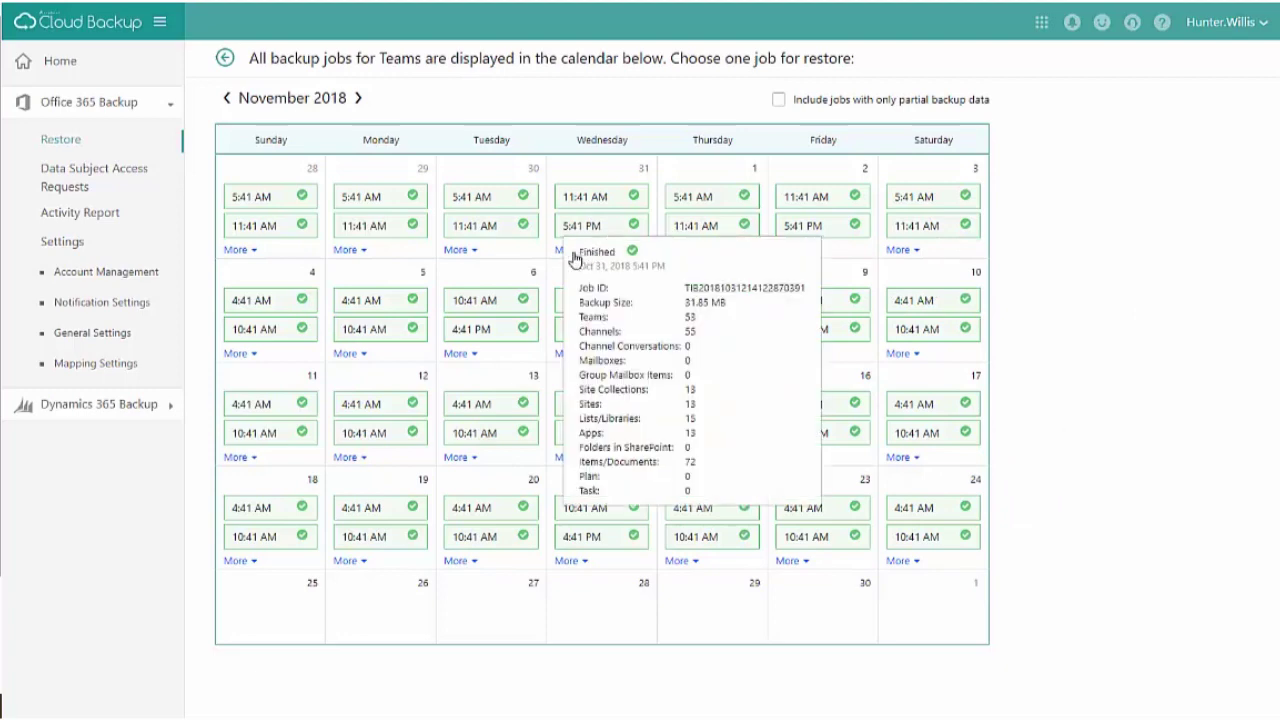
pyautogui.click(455, 250)
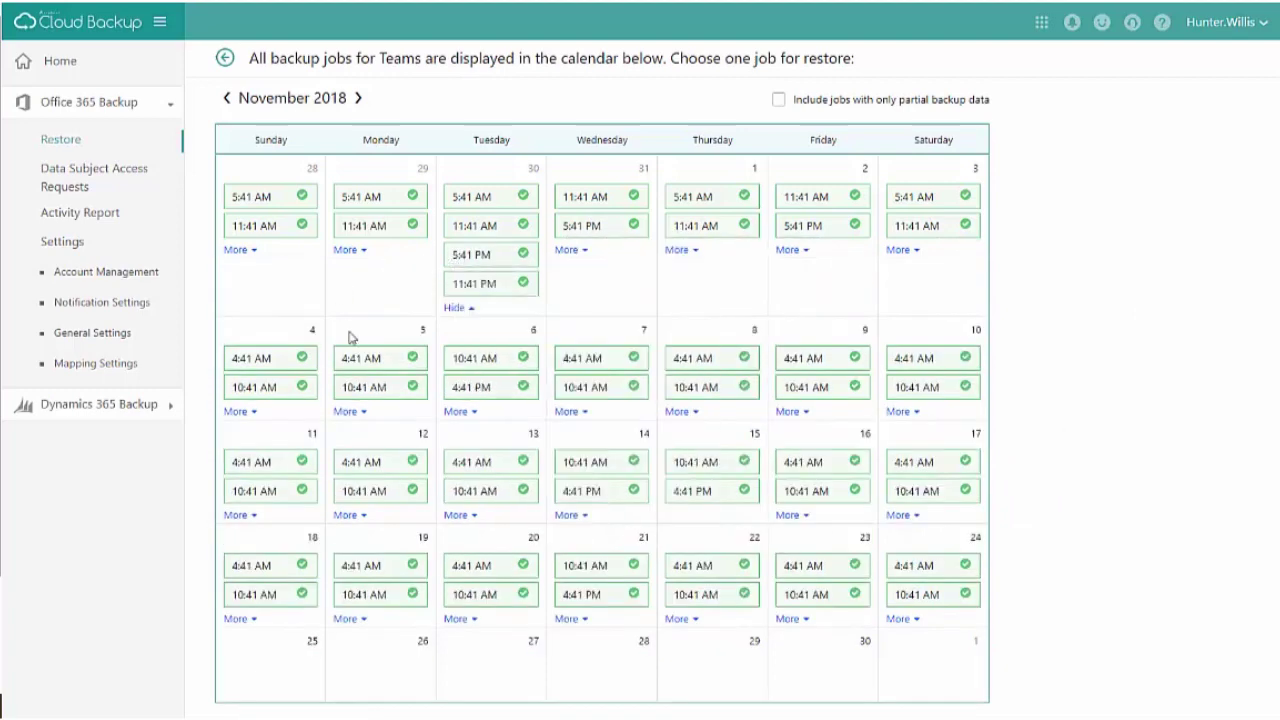
pyautogui.moveTo(418, 246)
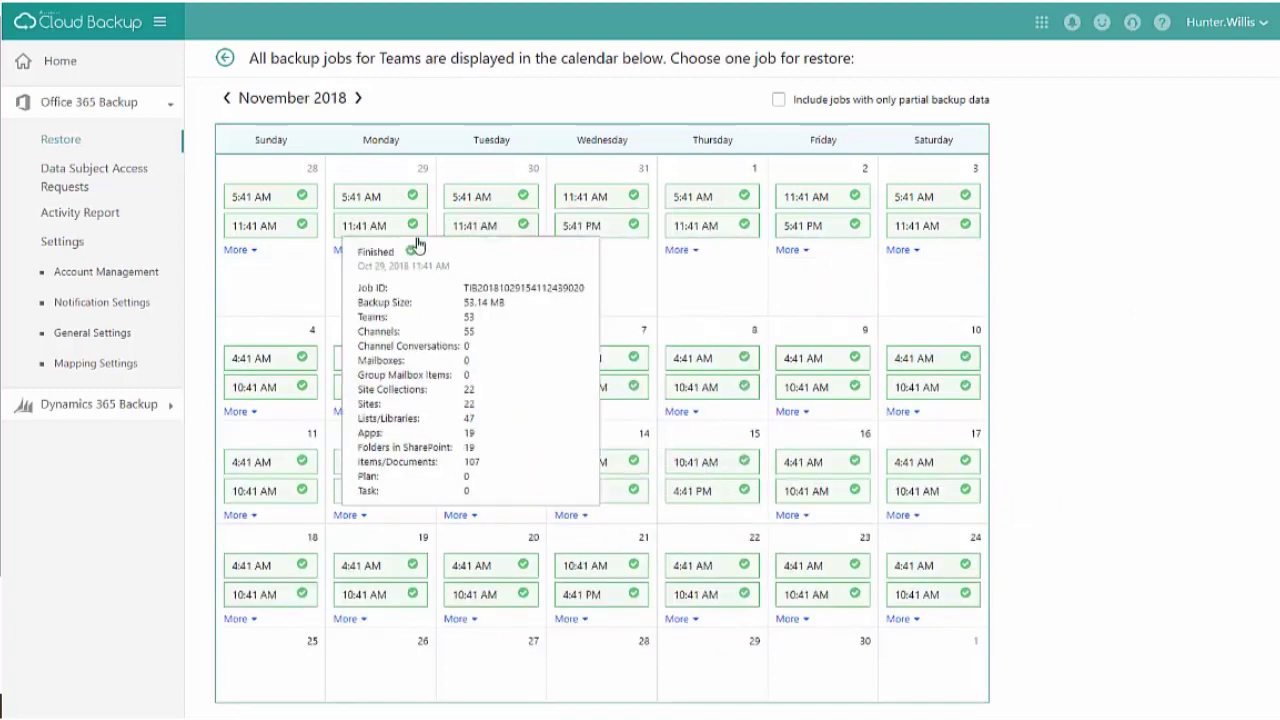
pyautogui.moveTo(449, 289)
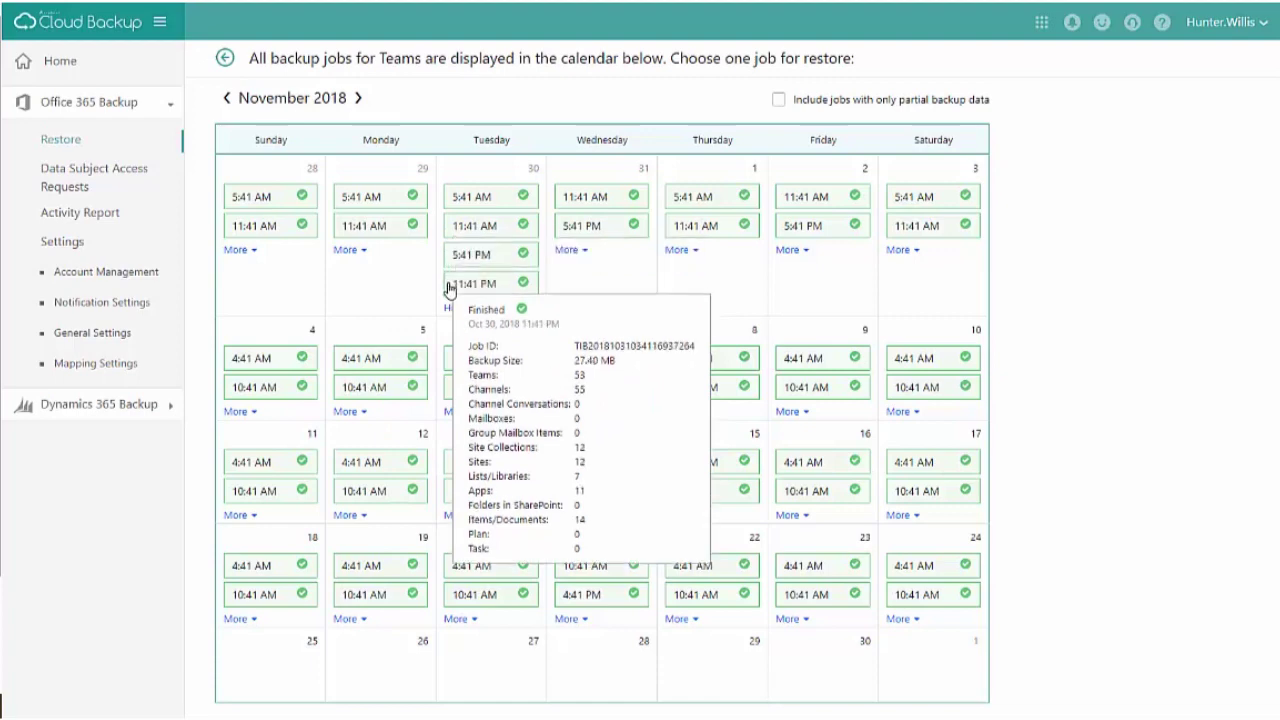
pyautogui.click(478, 230)
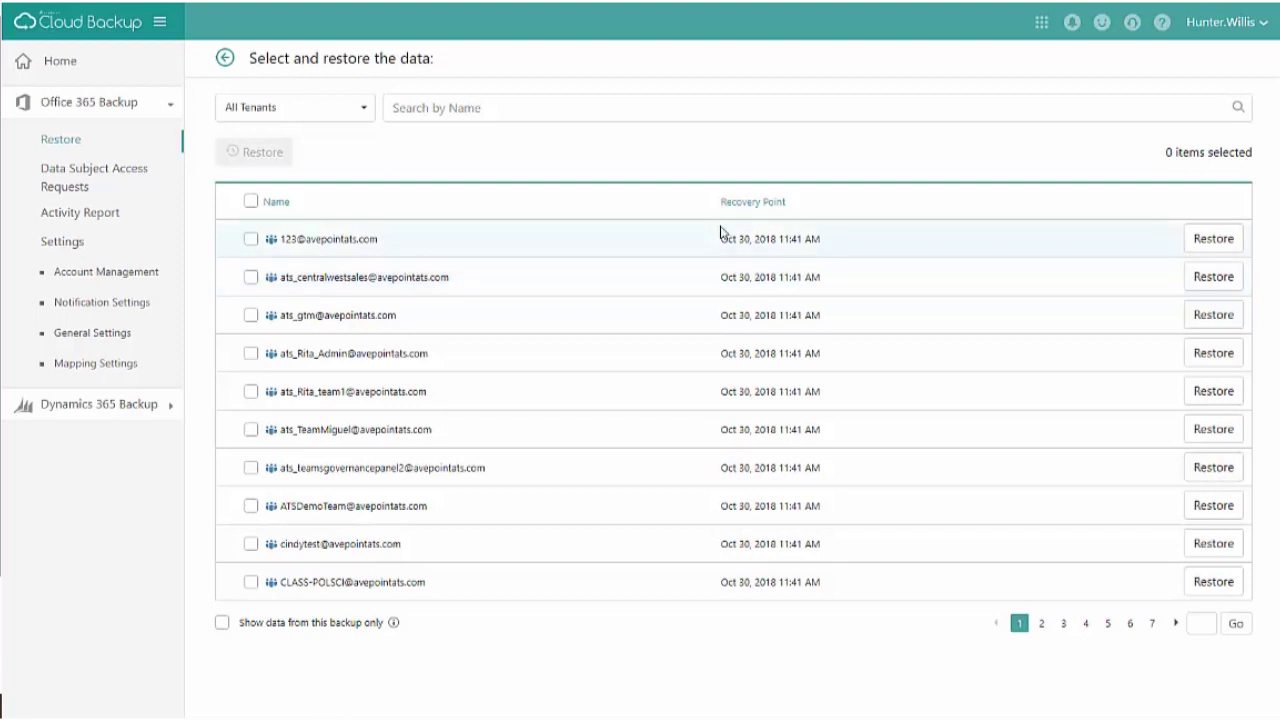
# - Select the first team in the backed-up teams list
pyautogui.moveTo(719, 238); pyautogui.dragTo(863, 243)
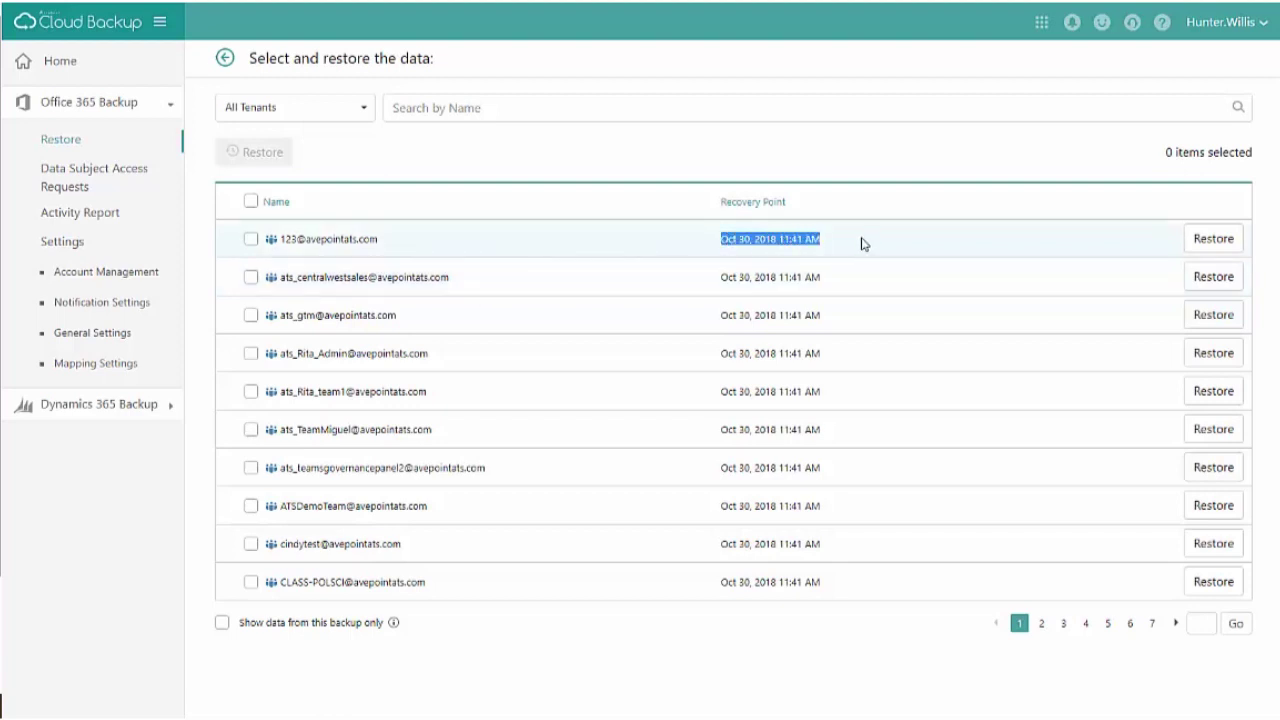
pyautogui.click(128, 210)
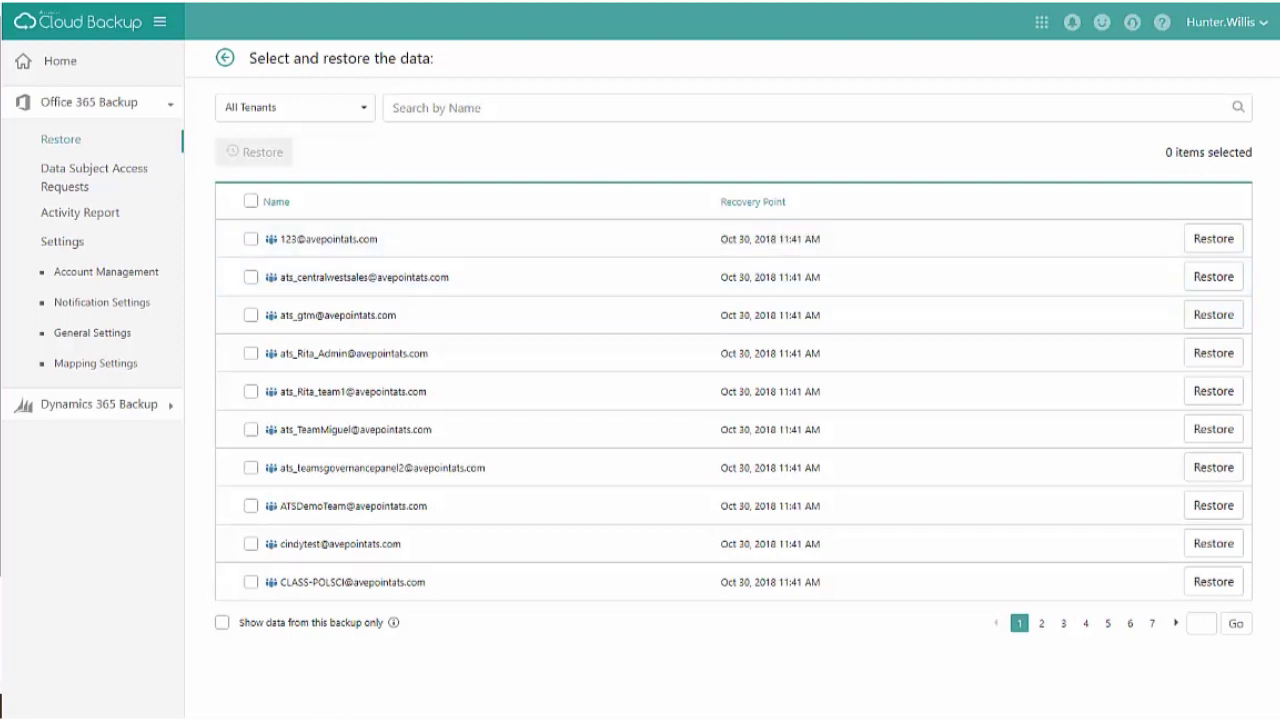
pyautogui.click(251, 241)
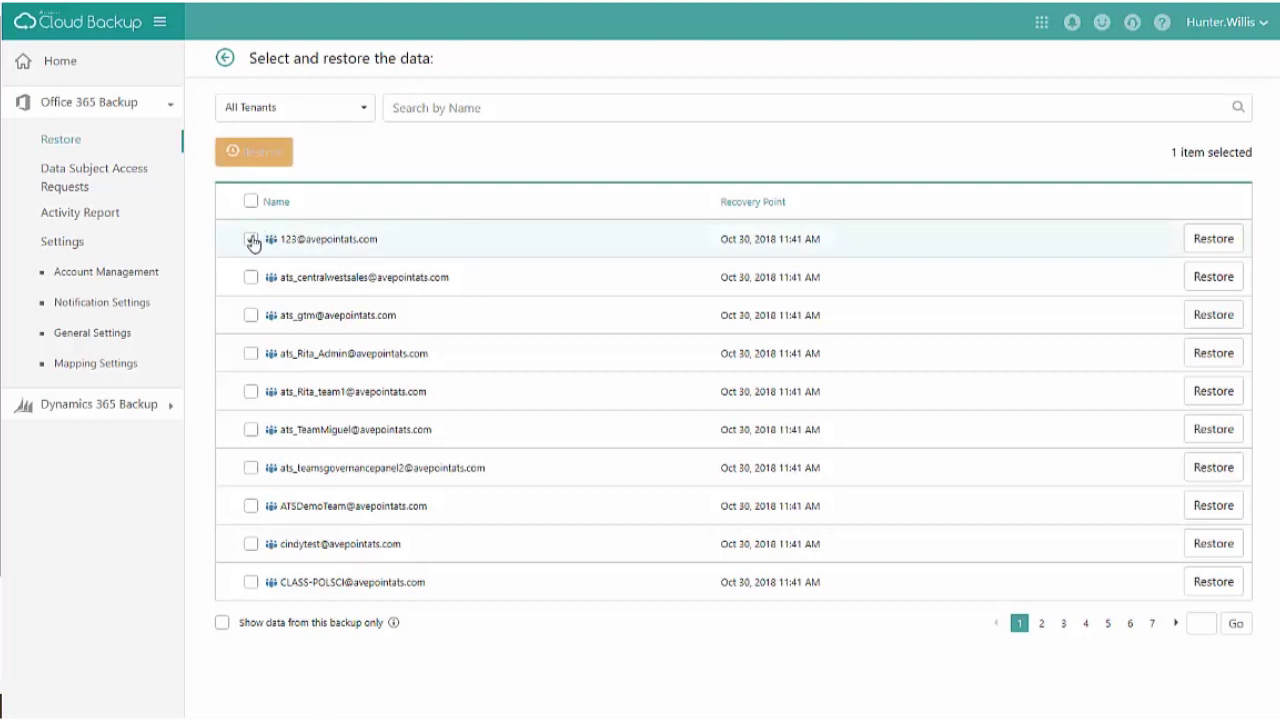
# - Set its in-place restore to Skip for both container and content conflicts
pyautogui.click(1201, 240)
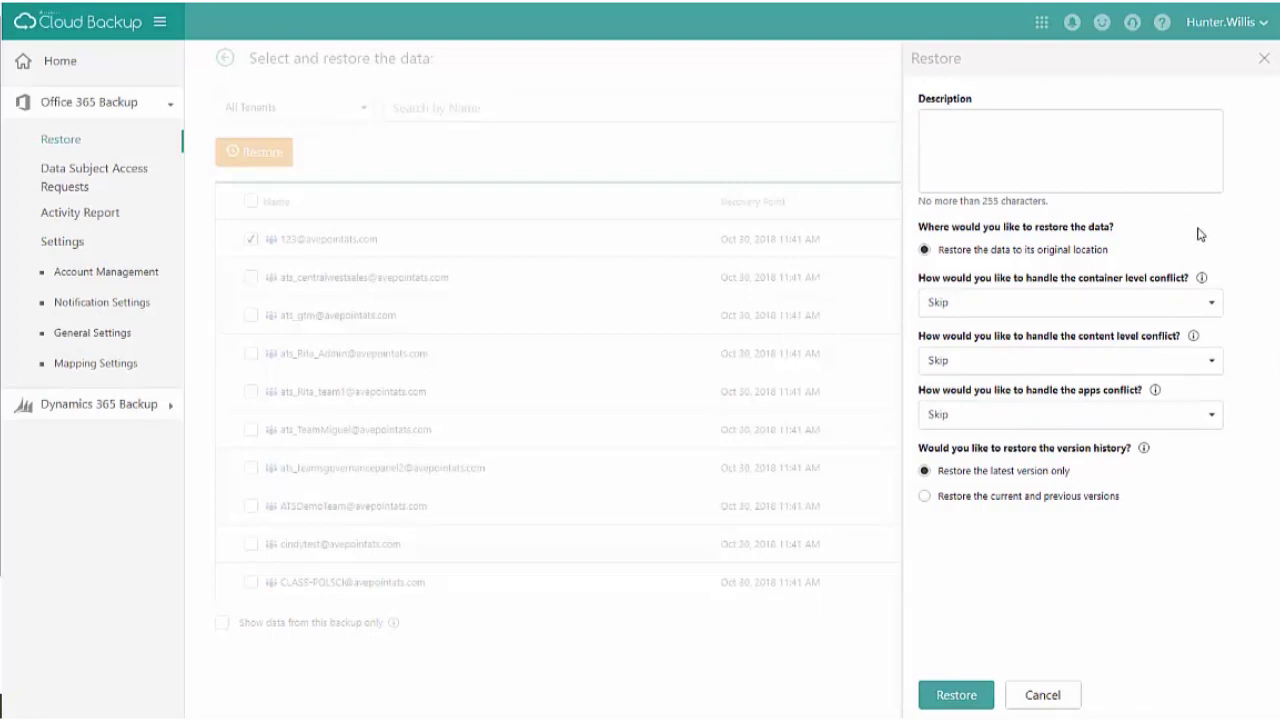
pyautogui.click(1118, 305)
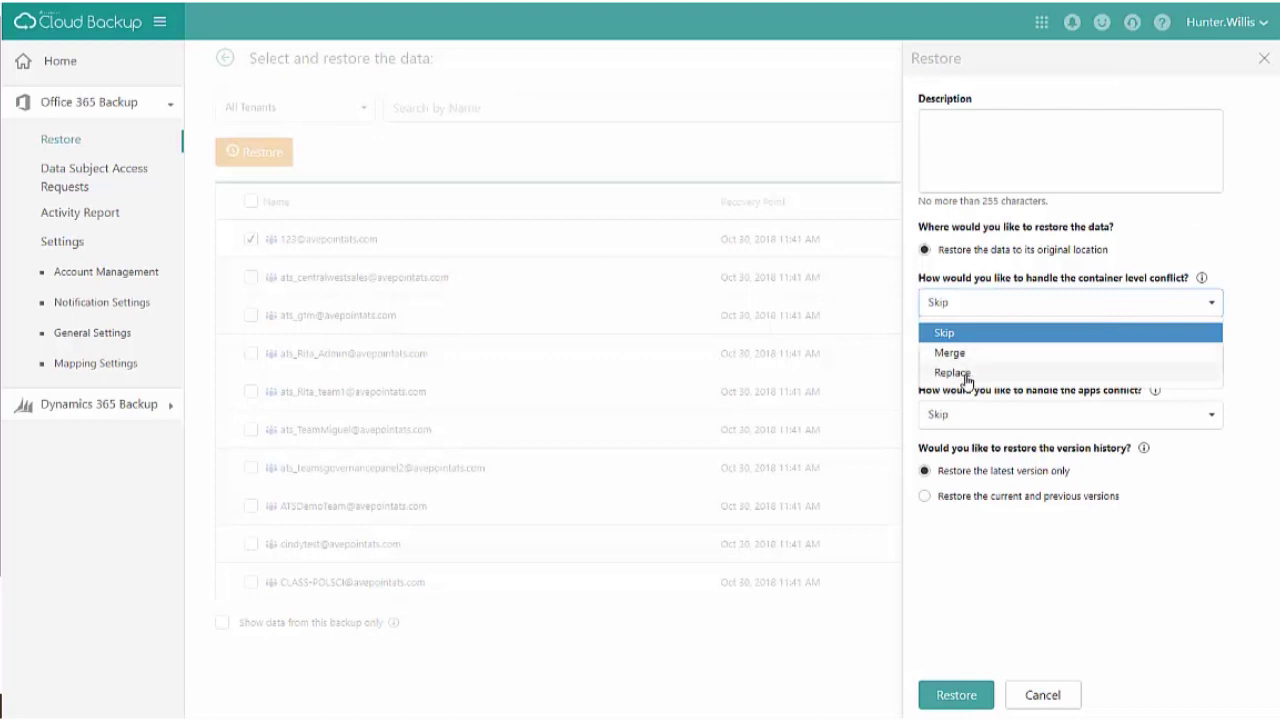
pyautogui.click(1216, 225)
pyautogui.click(1134, 368)
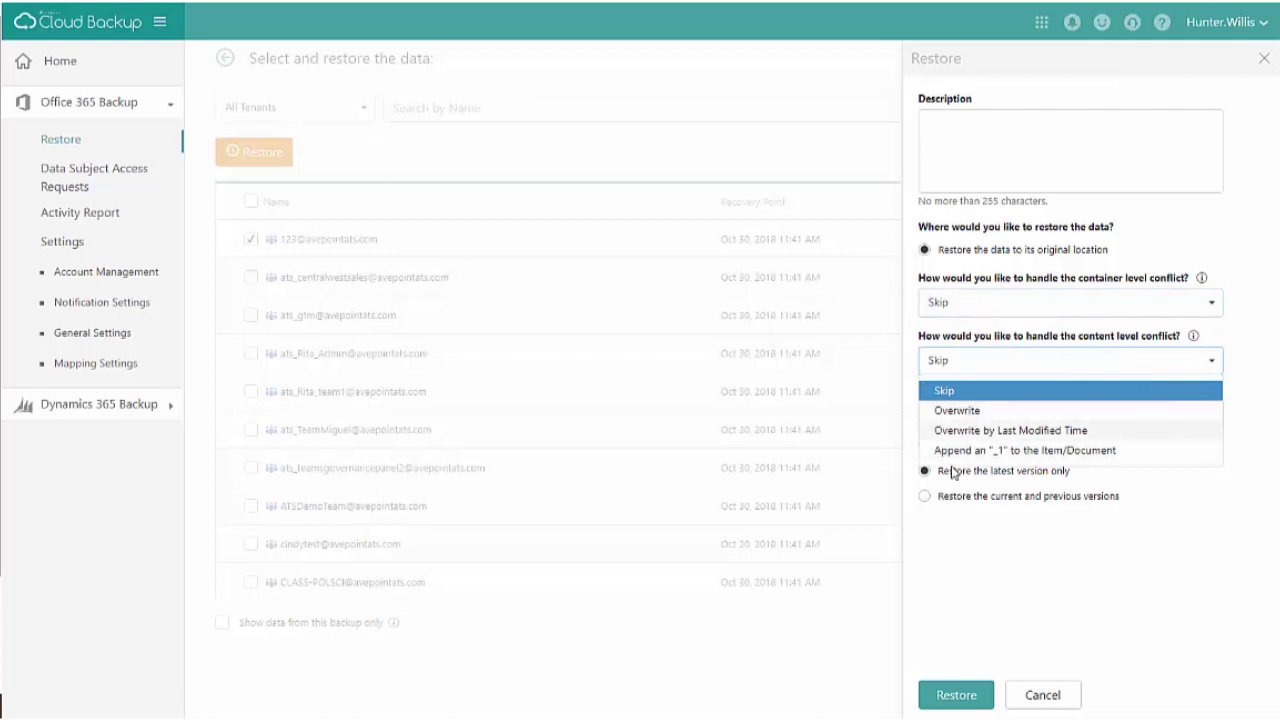
pyautogui.click(960, 550)
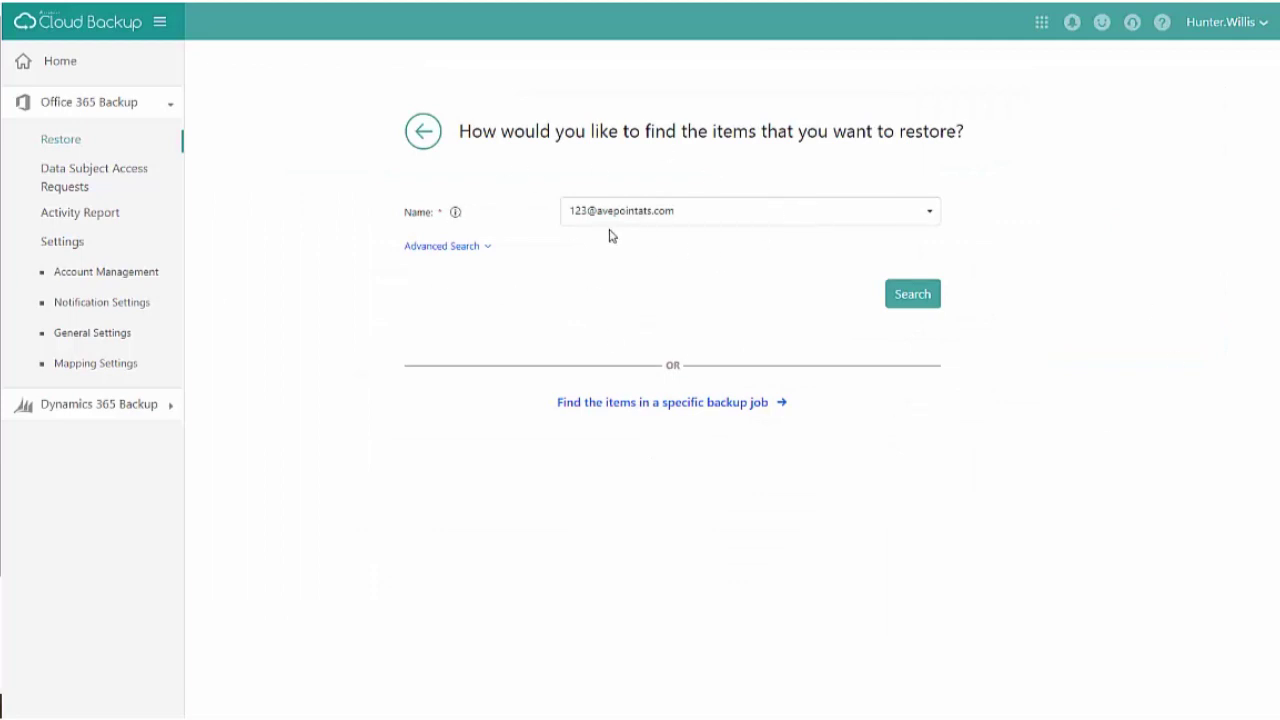
# - Search the team's backed-up documents
pyautogui.moveTo(410, 216); pyautogui.dragTo(449, 214)
pyautogui.click(543, 224)
pyautogui.click(909, 296)
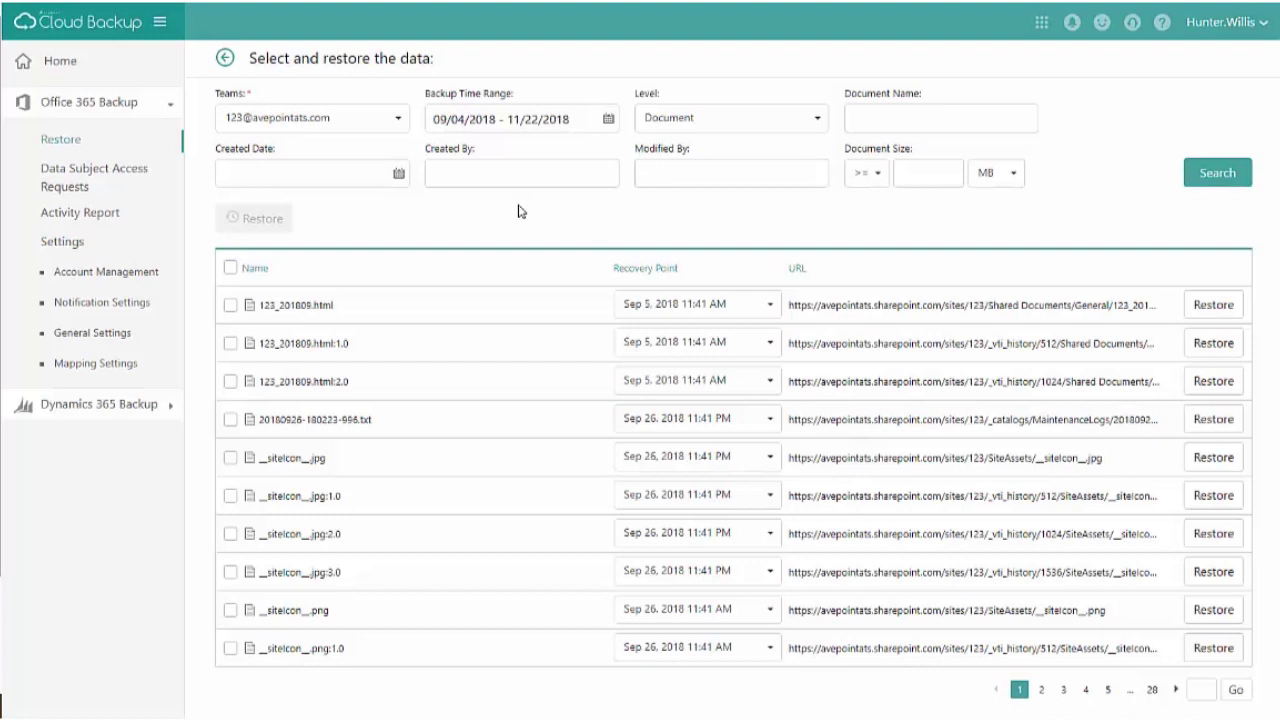
pyautogui.moveTo(636, 92); pyautogui.dragTo(694, 92)
pyautogui.click(698, 94)
# - Keep the Sep 26, 2018 11:41 PM recovery point for __siteIcon__.jpg and mark it for restore
pyautogui.moveTo(612, 272); pyautogui.dragTo(691, 269)
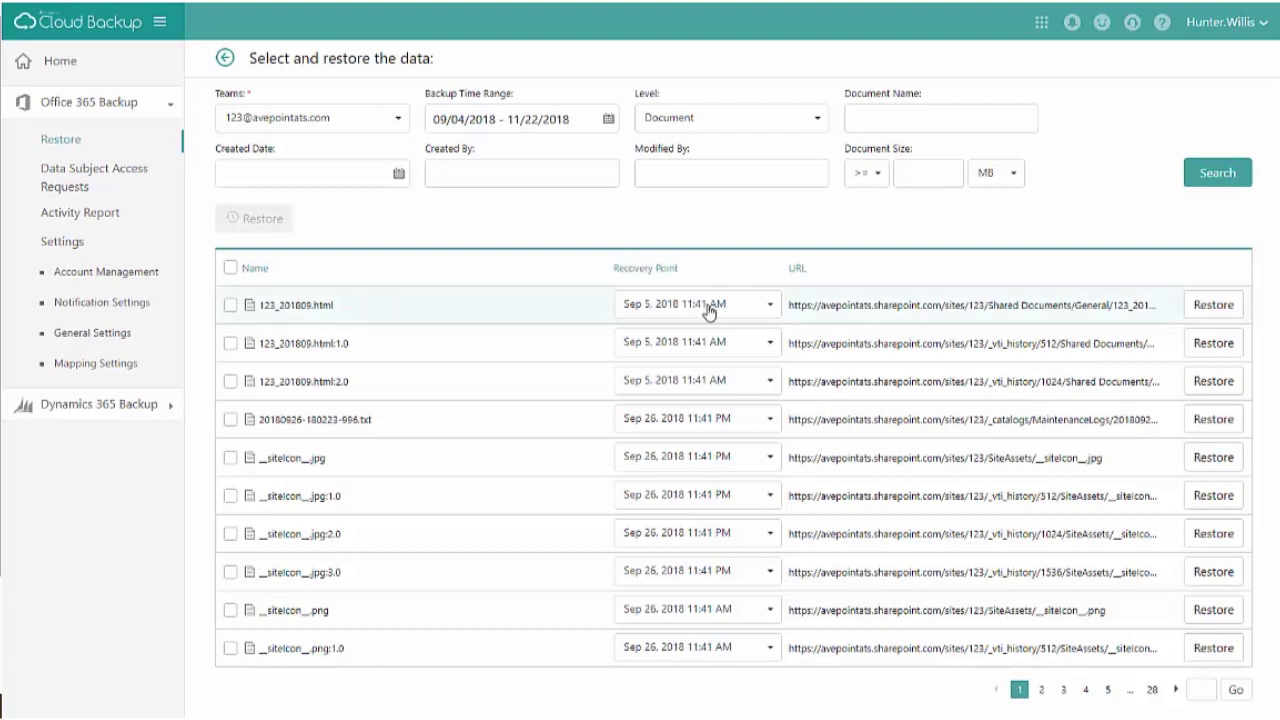
pyautogui.click(710, 308)
pyautogui.click(729, 333)
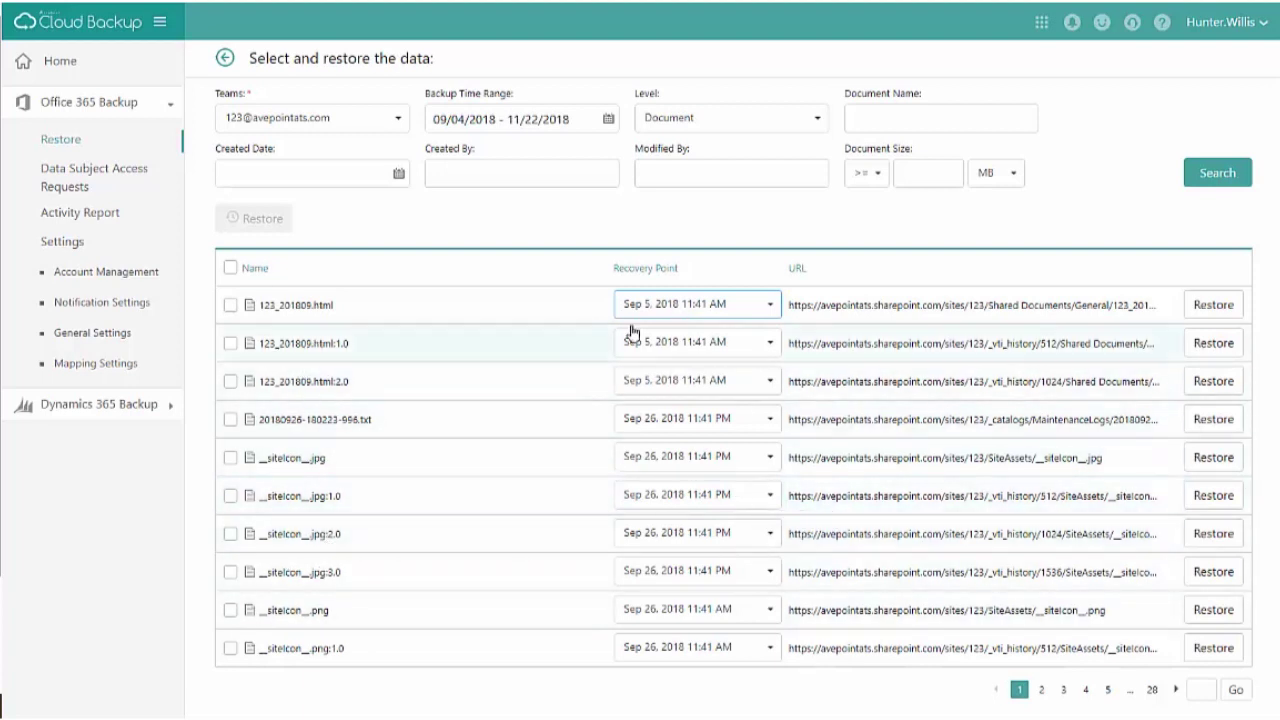
pyautogui.click(668, 460)
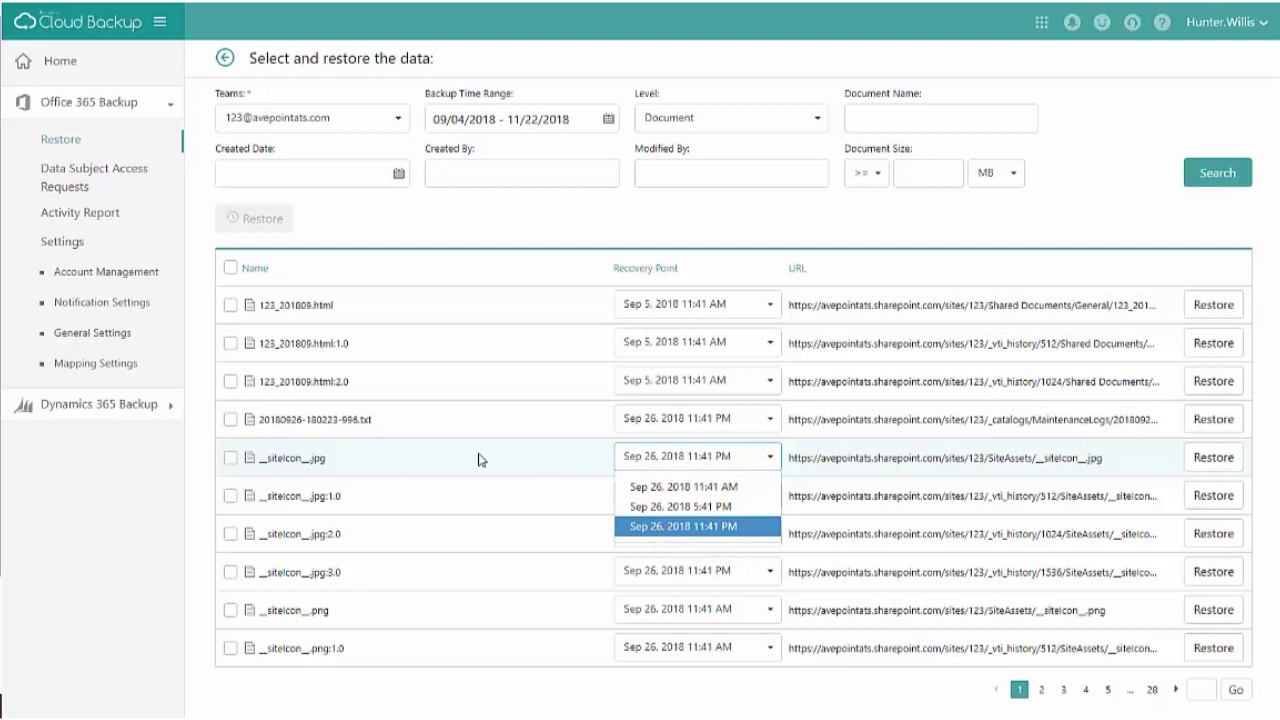
pyautogui.click(229, 459)
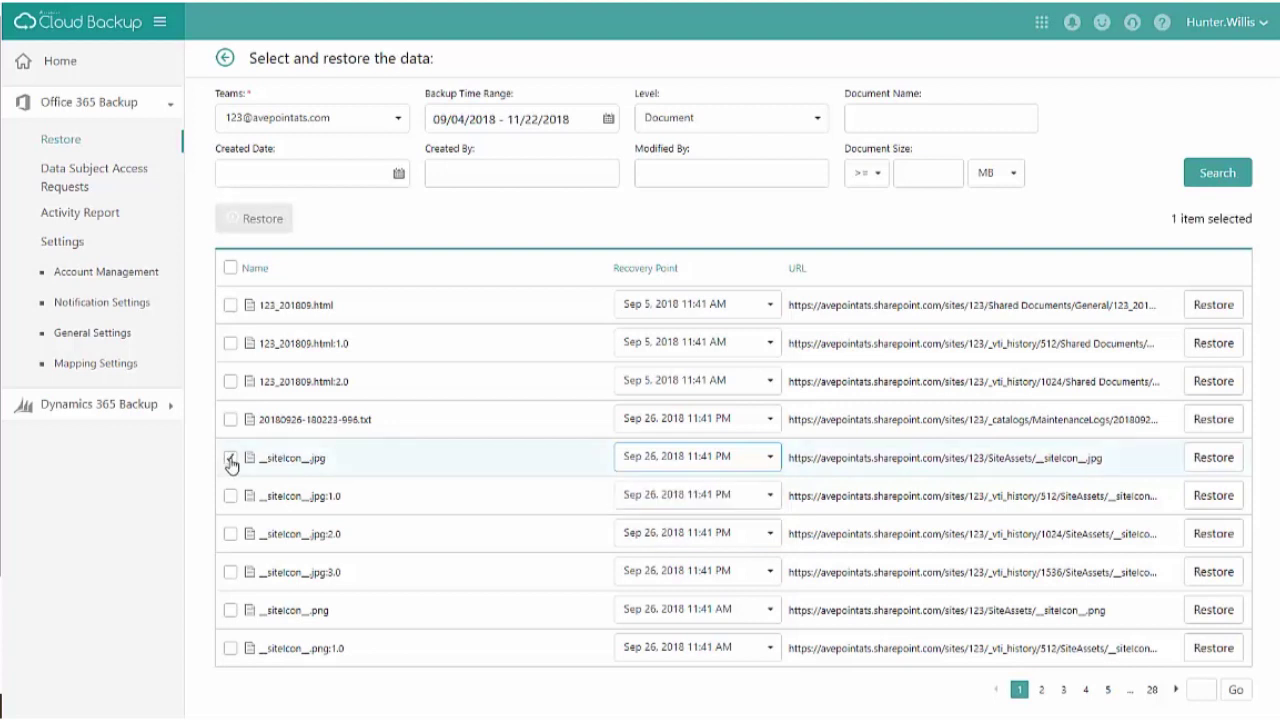
pyautogui.click(1222, 458)
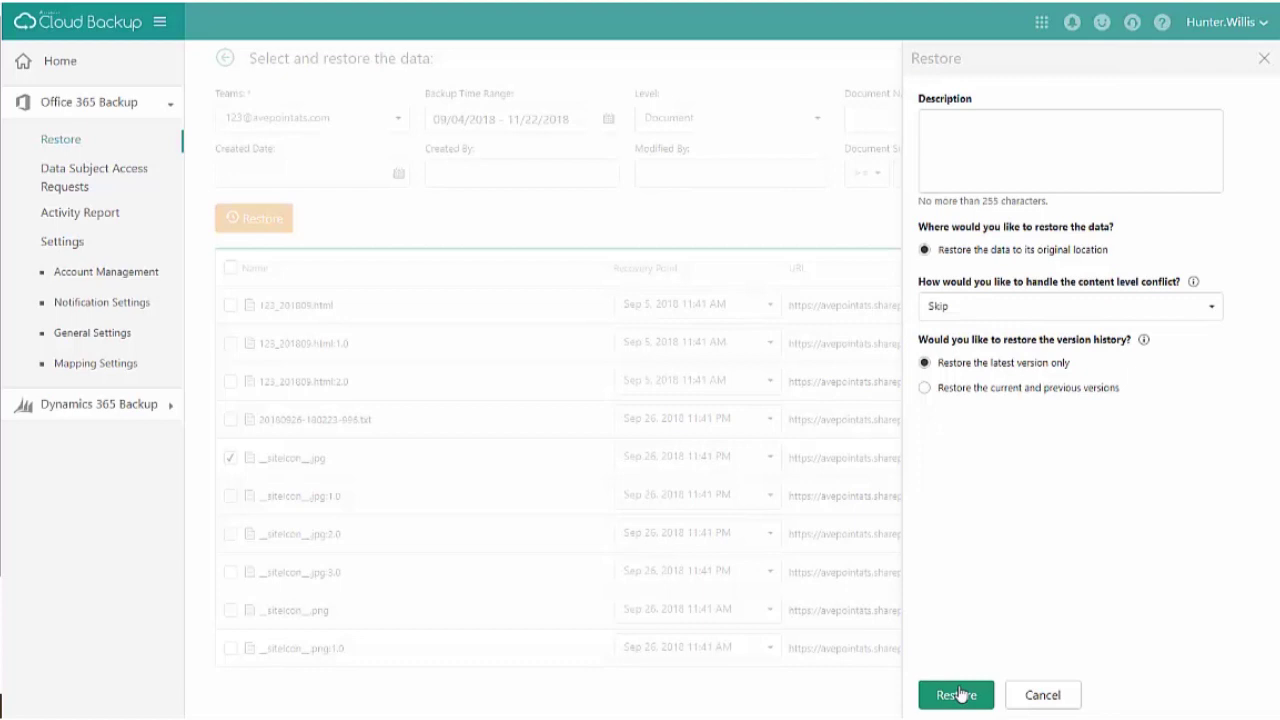
# - Restore __siteIcon__.jpg to its original location with Skip and latest version only, then close the panel
pyautogui.click(958, 693)
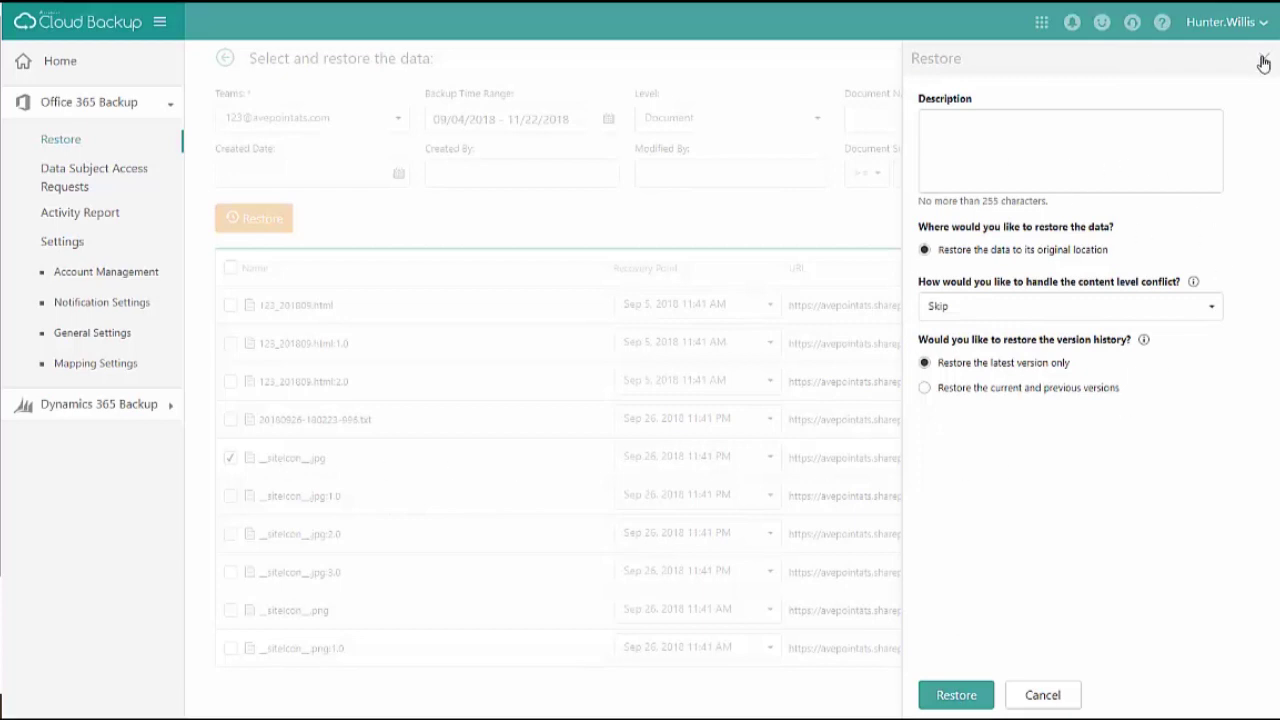
pyautogui.click(1263, 60)
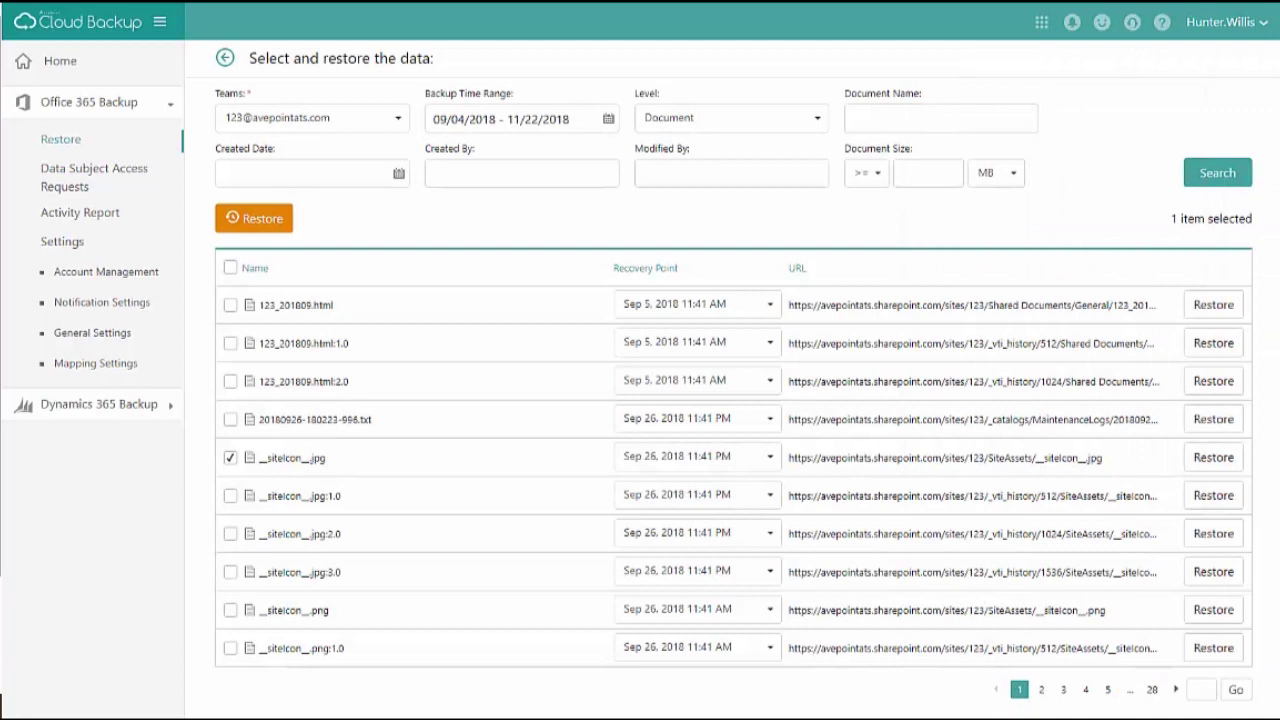
pyautogui.click(709, 122)
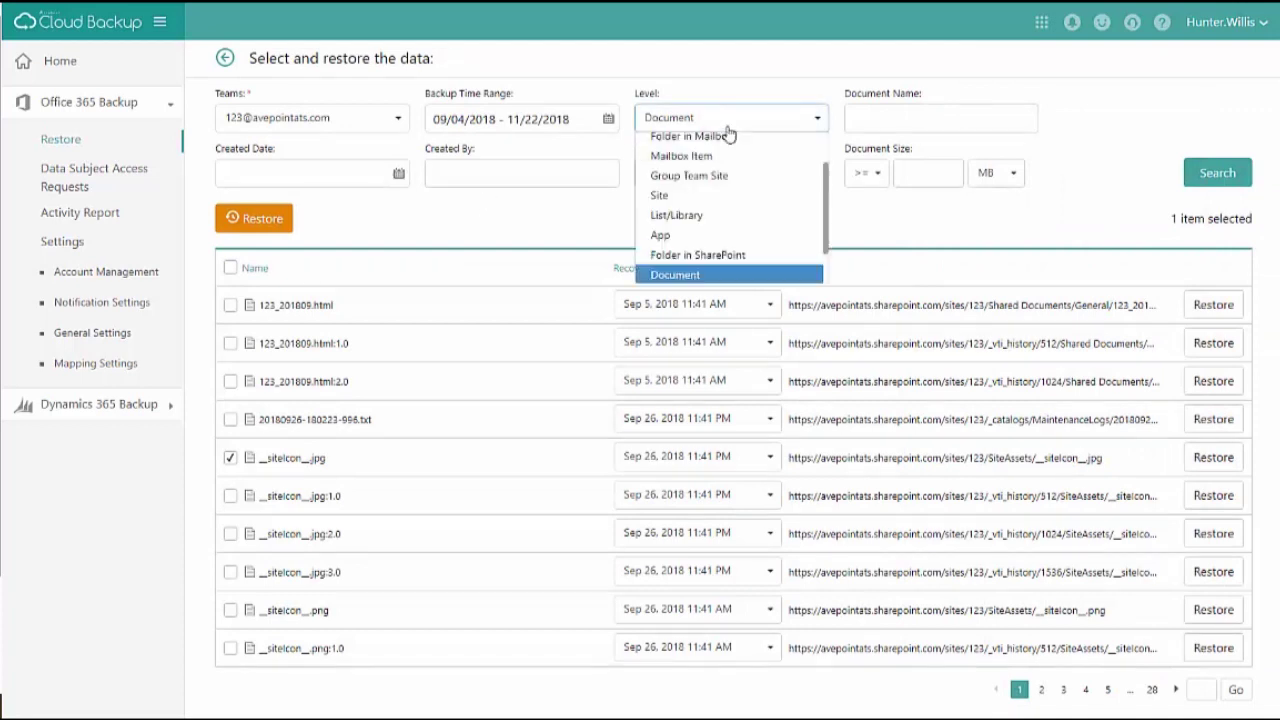
# - Search the team's backups at the Group Mailbox level
pyautogui.moveTo(828, 242); pyautogui.dragTo(824, 197)
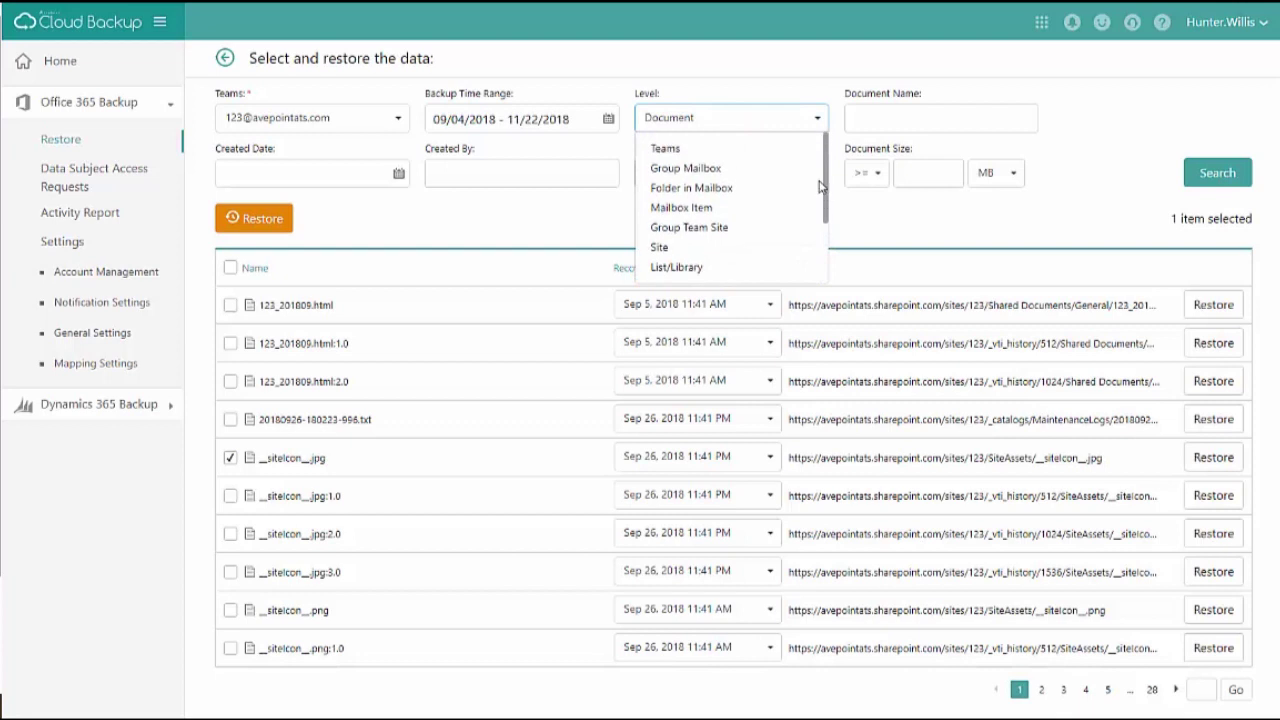
pyautogui.click(665, 172)
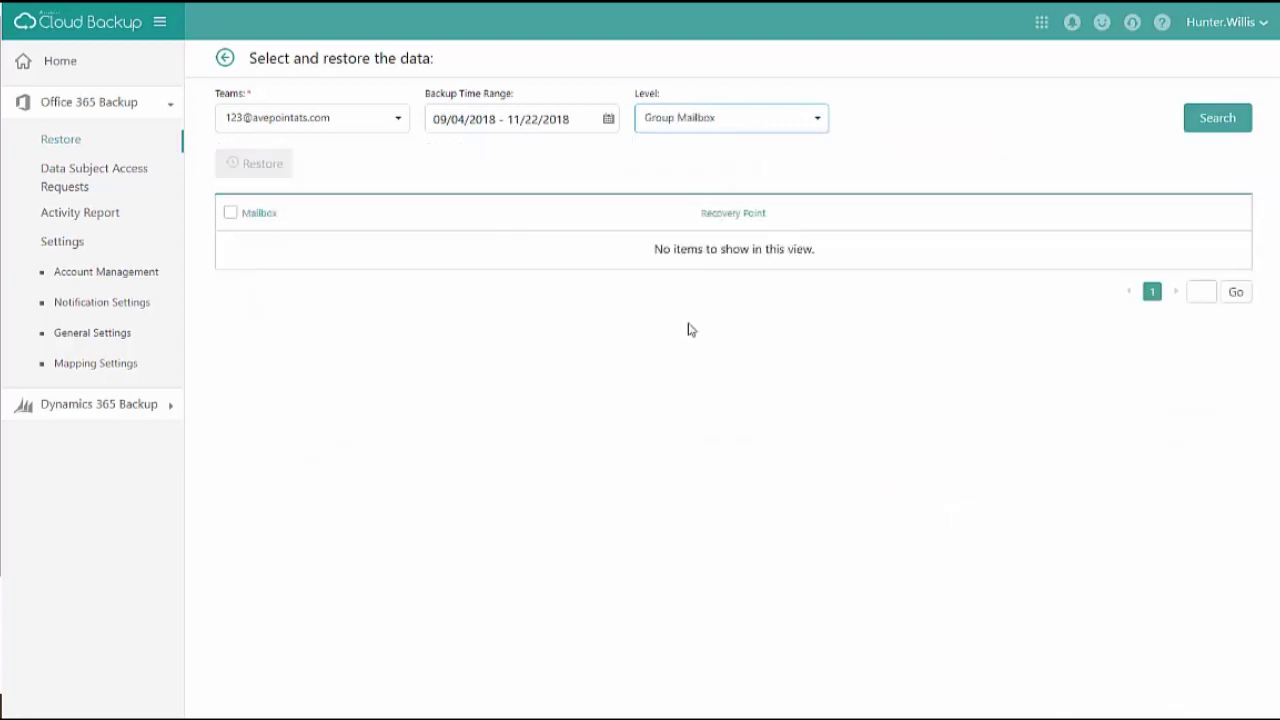
pyautogui.click(1217, 117)
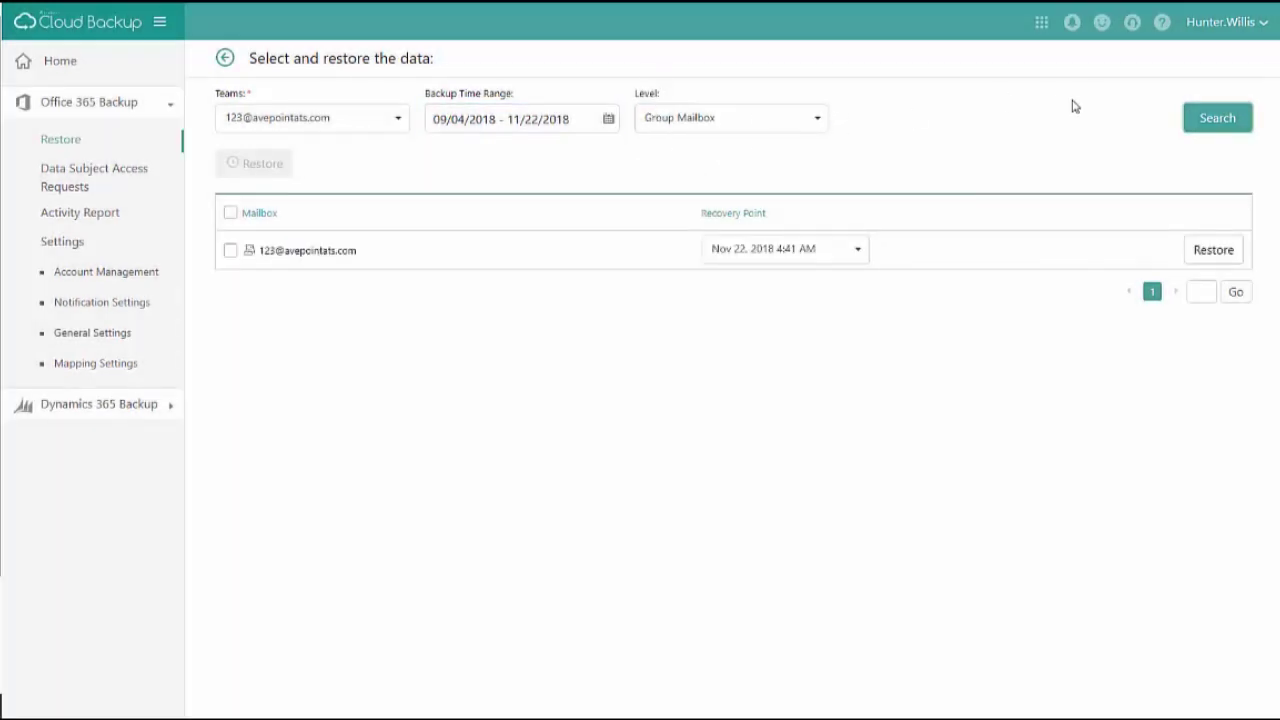
pyautogui.moveTo(360, 258); pyautogui.dragTo(234, 263)
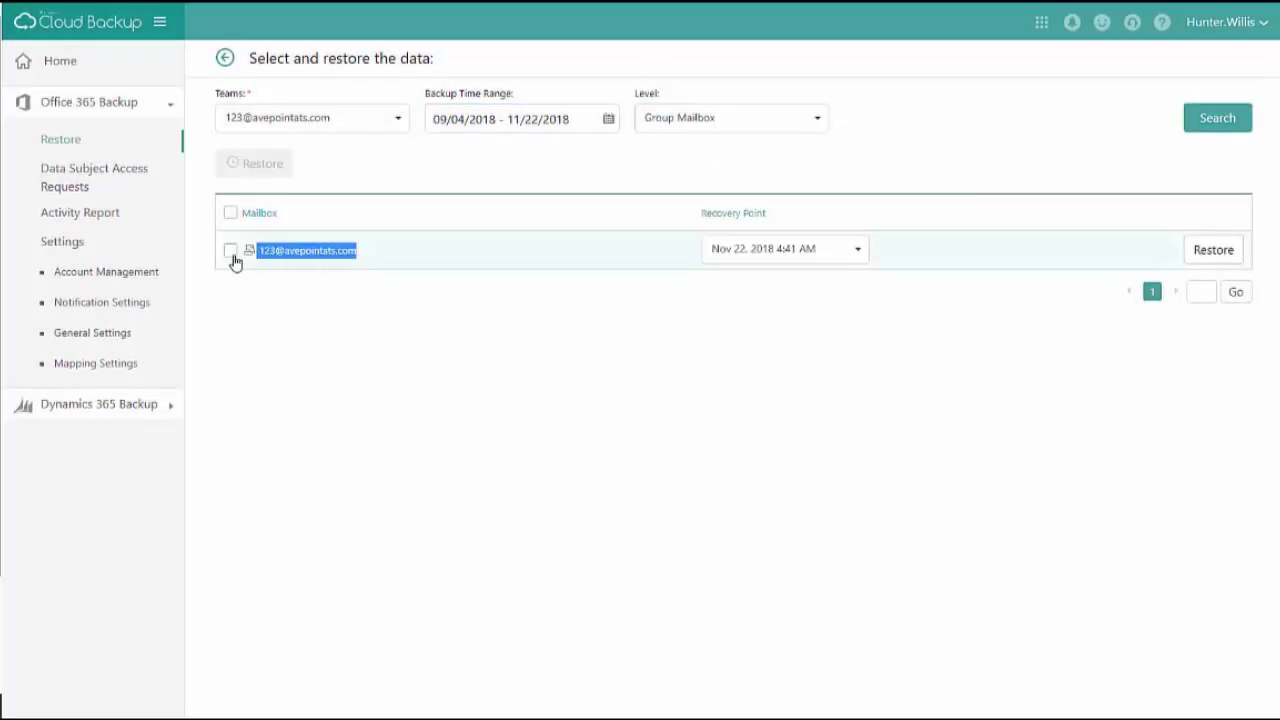
pyautogui.click(338, 251)
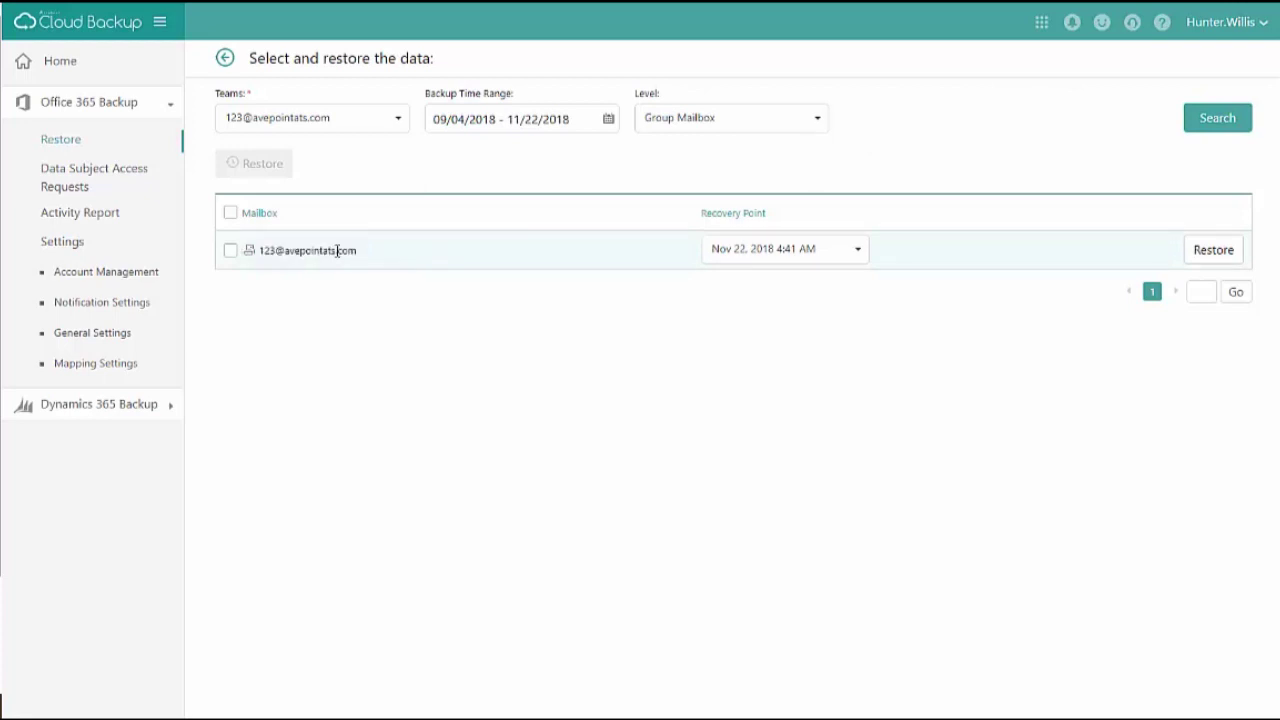
# - Switch the level to Folder in Mailbox, then Mailbox Item, and search again
pyautogui.click(731, 120)
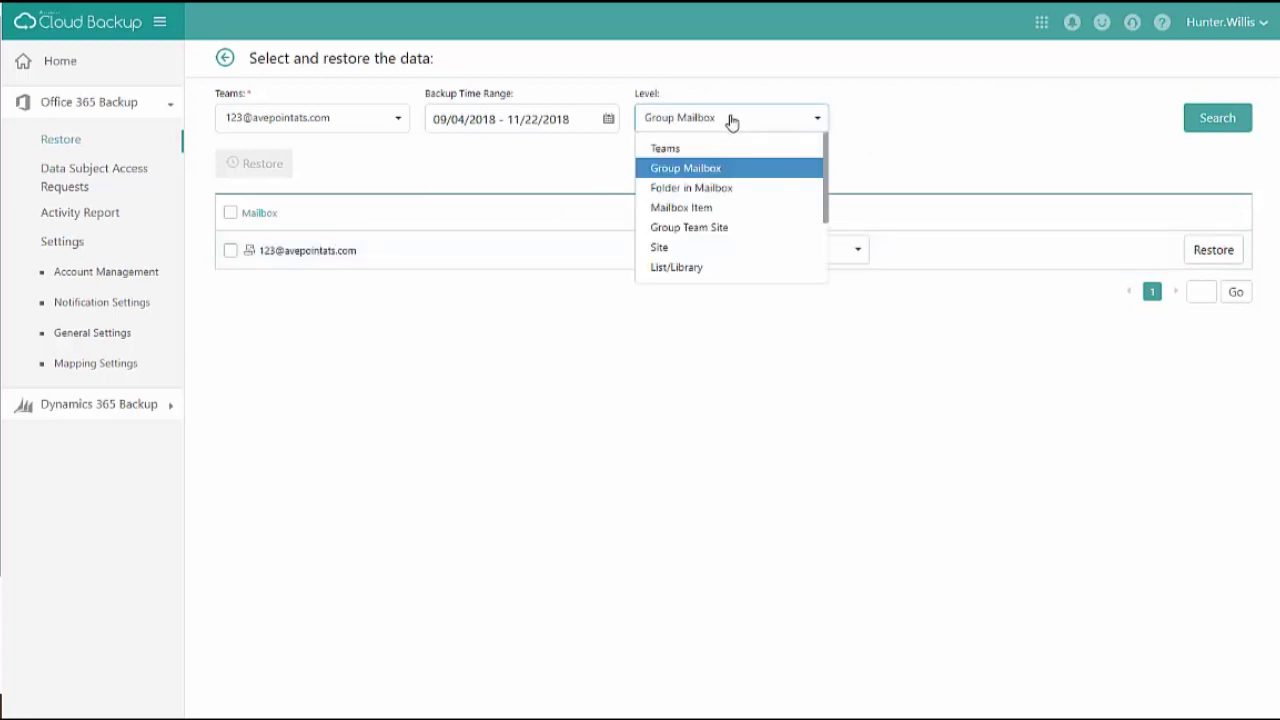
pyautogui.click(704, 190)
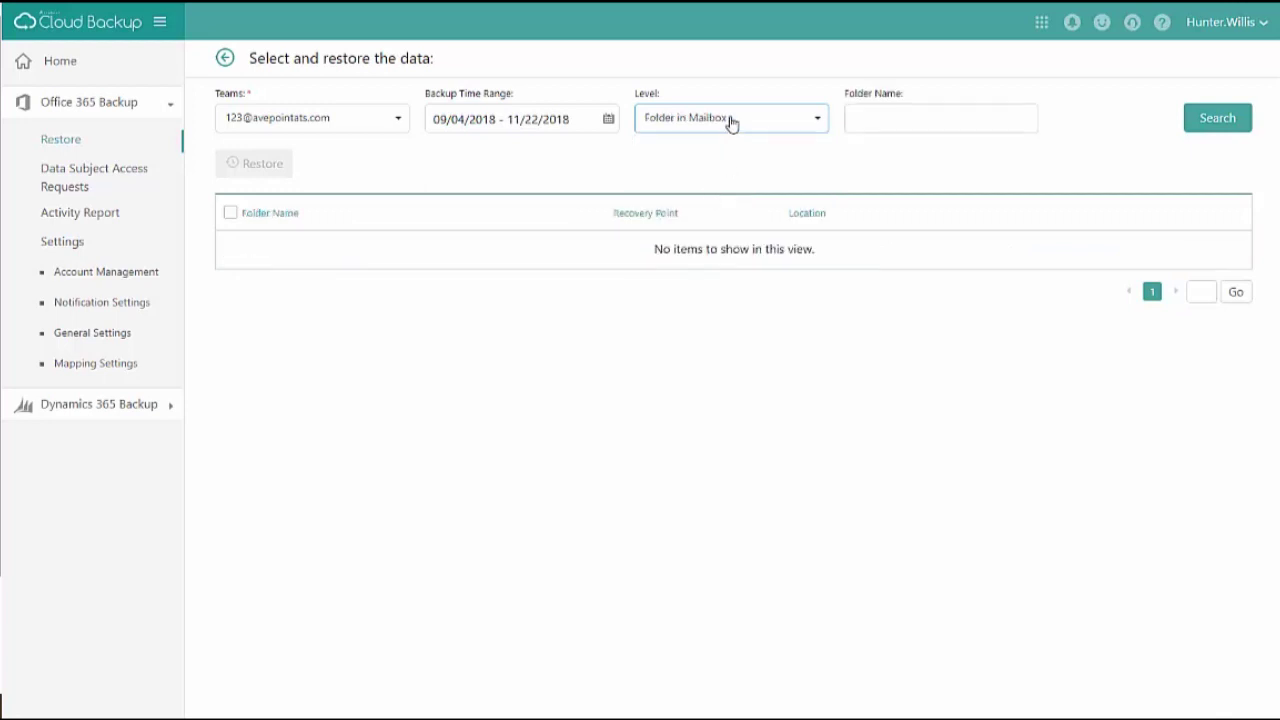
pyautogui.click(731, 120)
pyautogui.click(691, 206)
pyautogui.click(1217, 174)
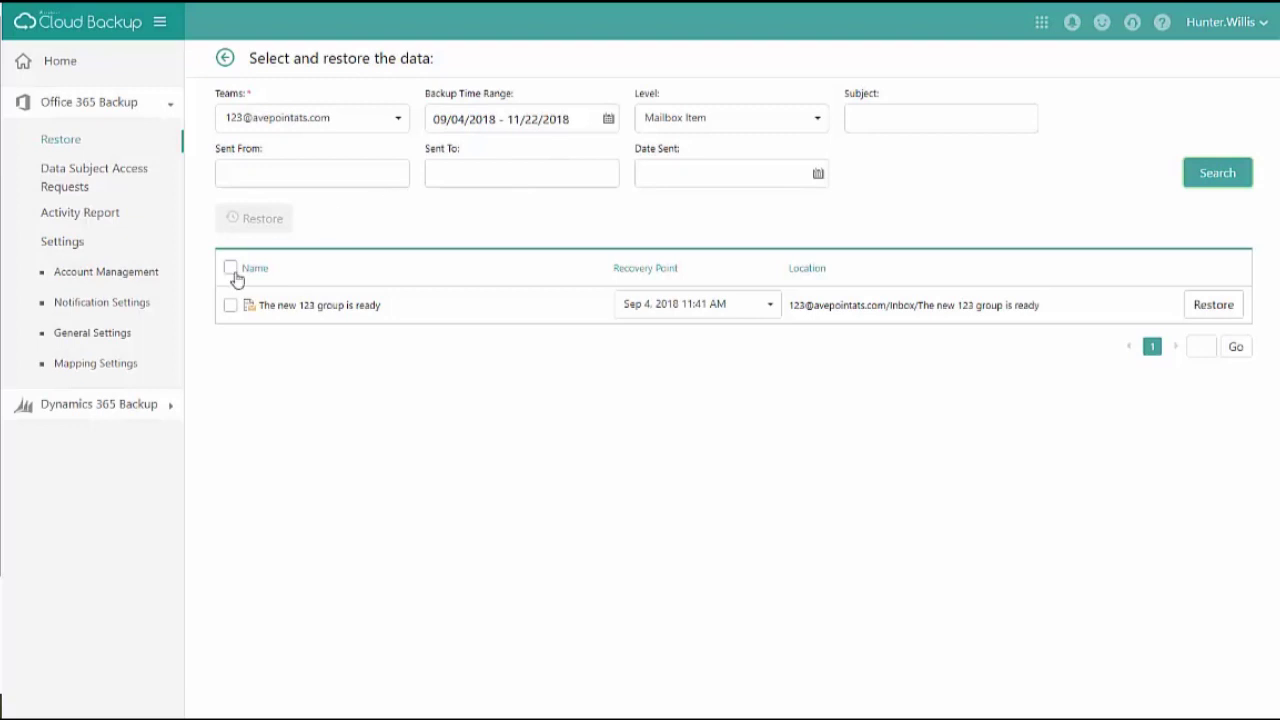
# - Mark the message 'The new 123 group is ready' for restore
pyautogui.moveTo(383, 310); pyautogui.dragTo(254, 314)
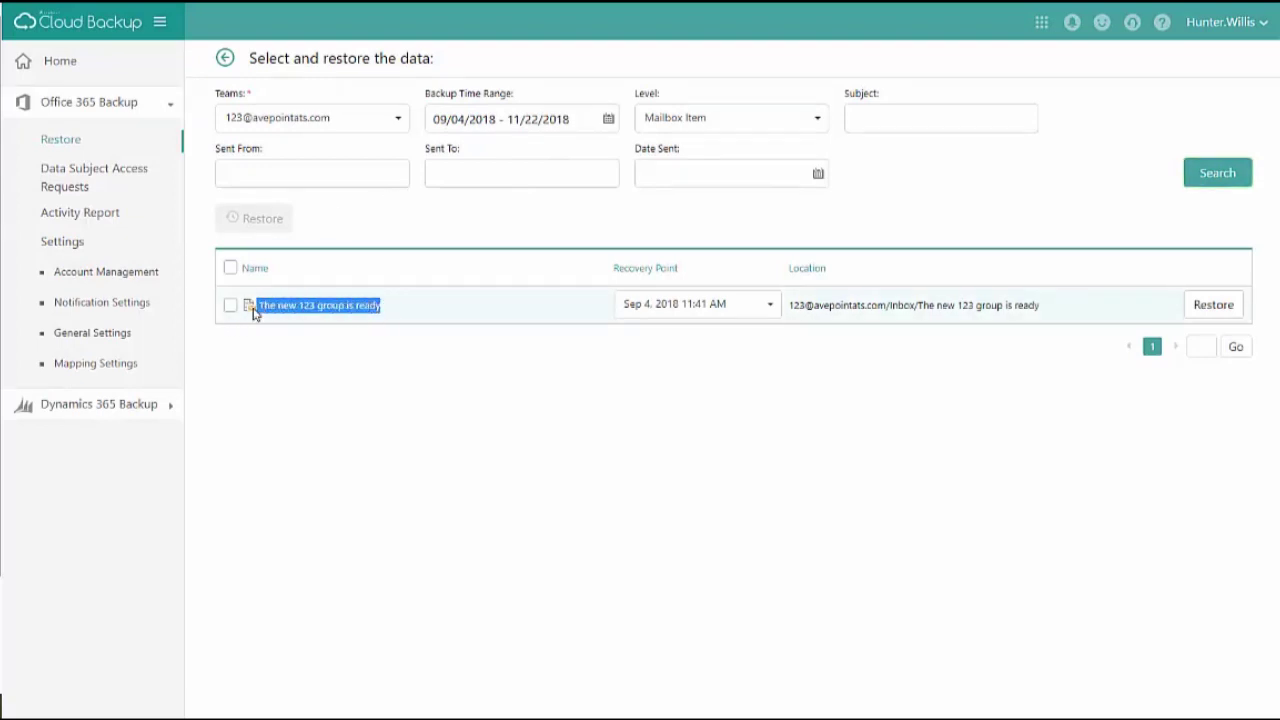
pyautogui.click(352, 228)
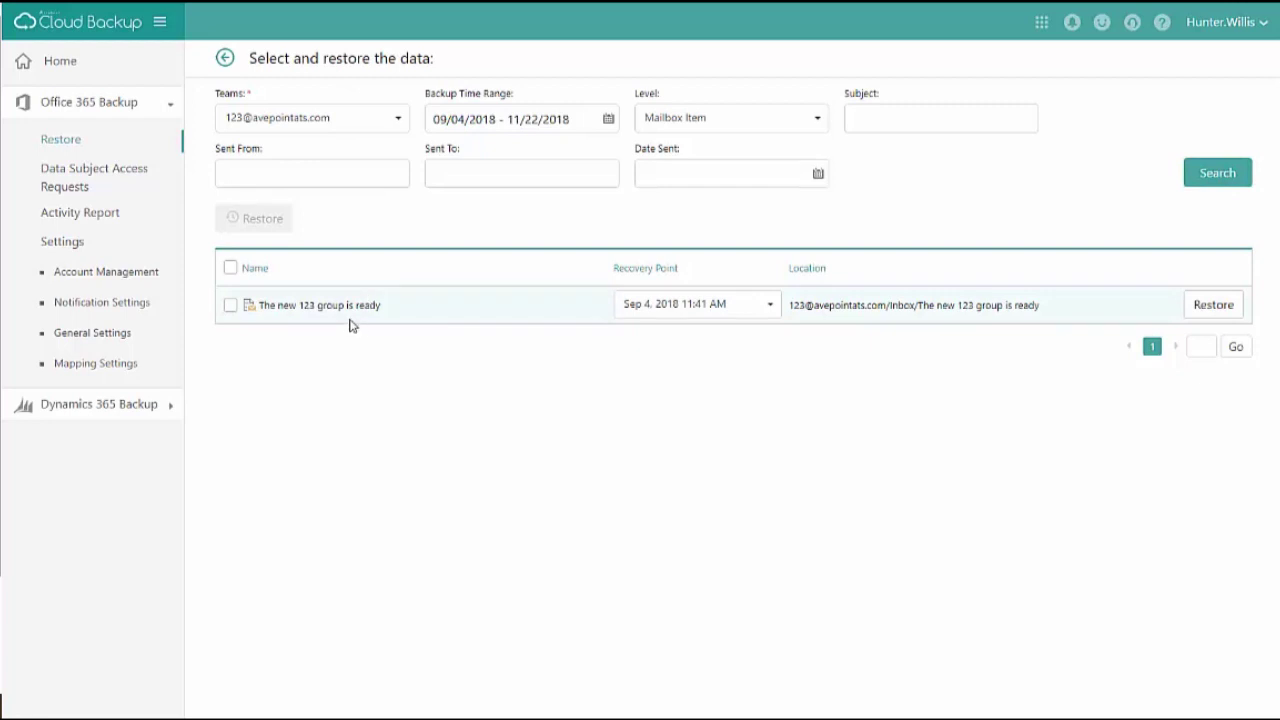
pyautogui.click(231, 306)
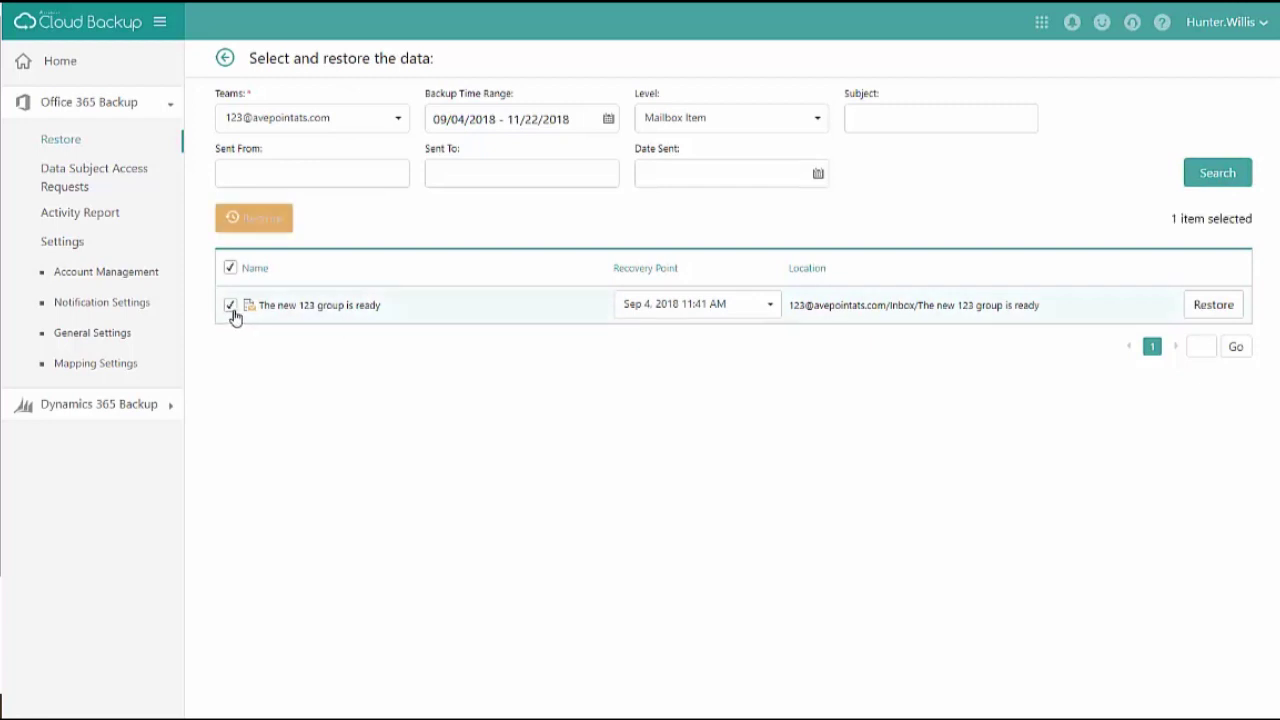
# - Restore the message in place with Skip for conflicts, then return to the Home dashboard
pyautogui.click(1222, 312)
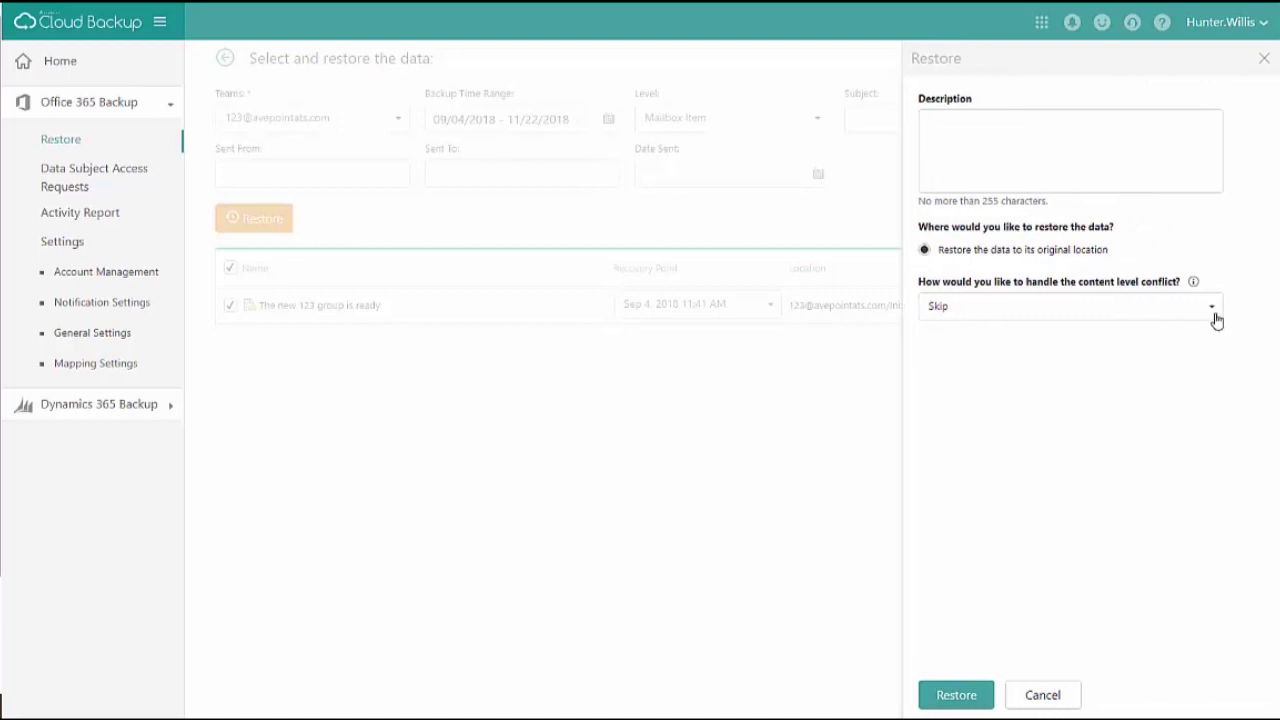
pyautogui.click(978, 312)
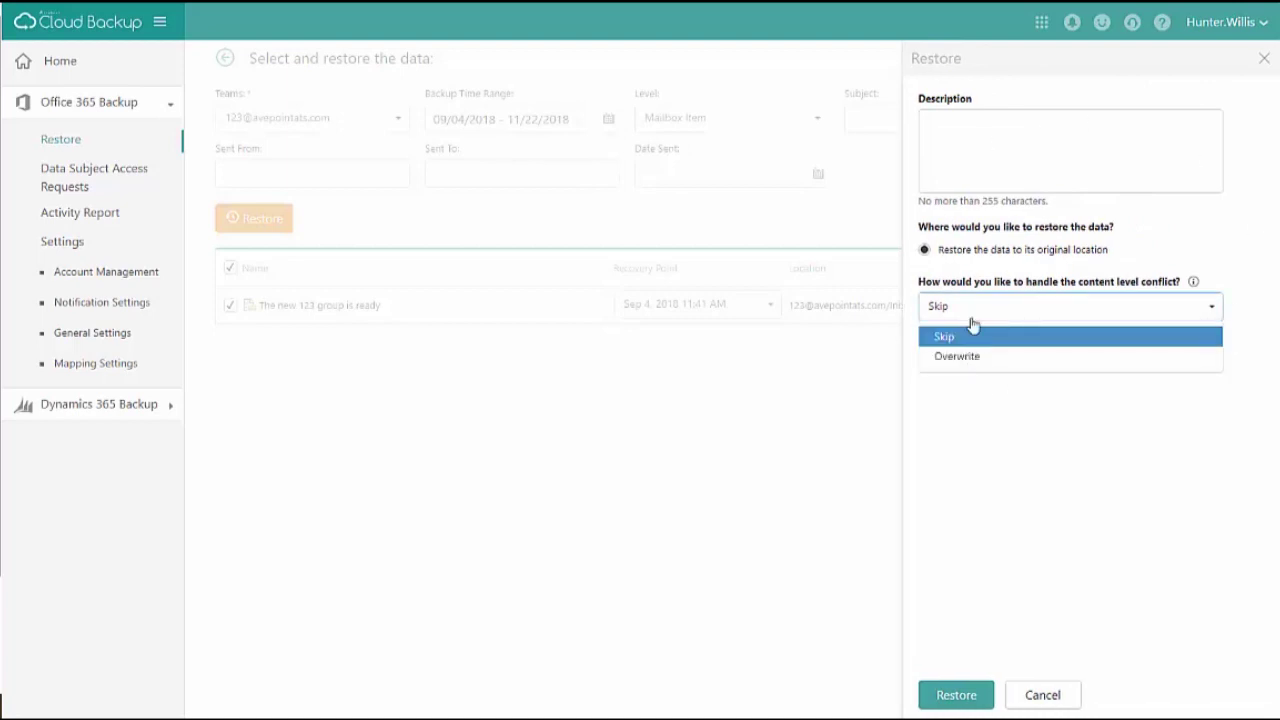
pyautogui.click(986, 432)
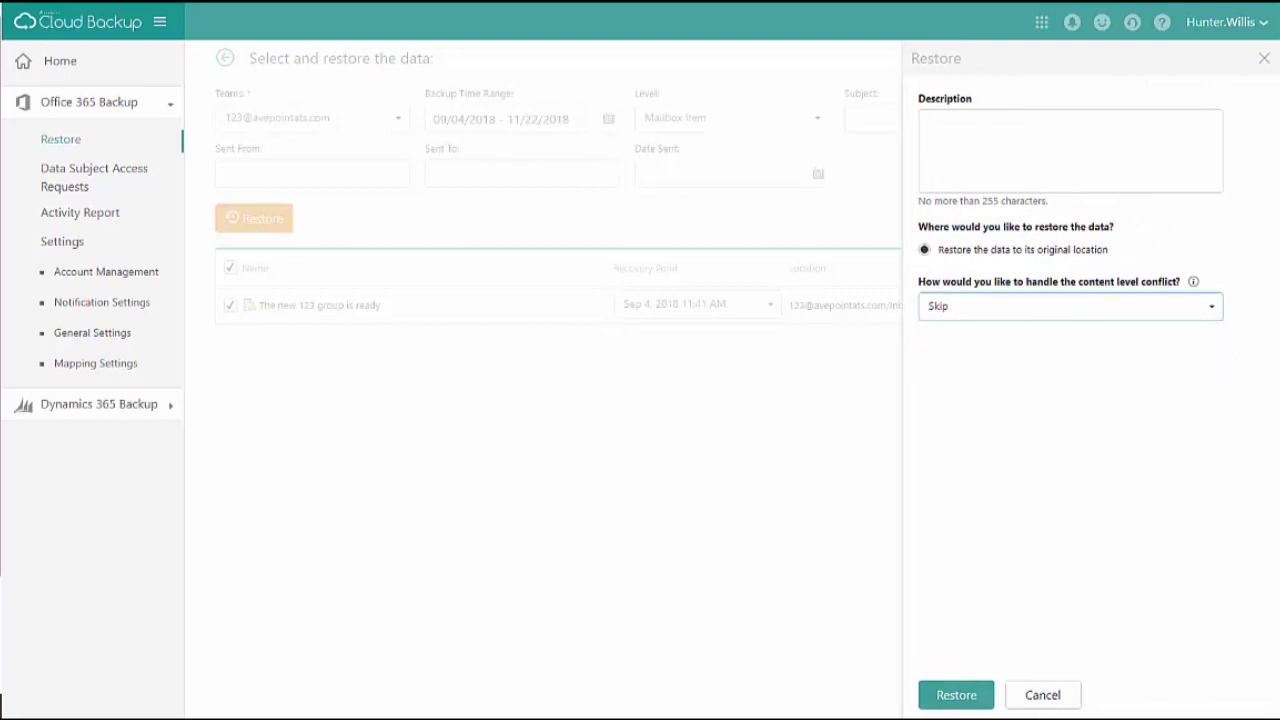
pyautogui.click(1265, 60)
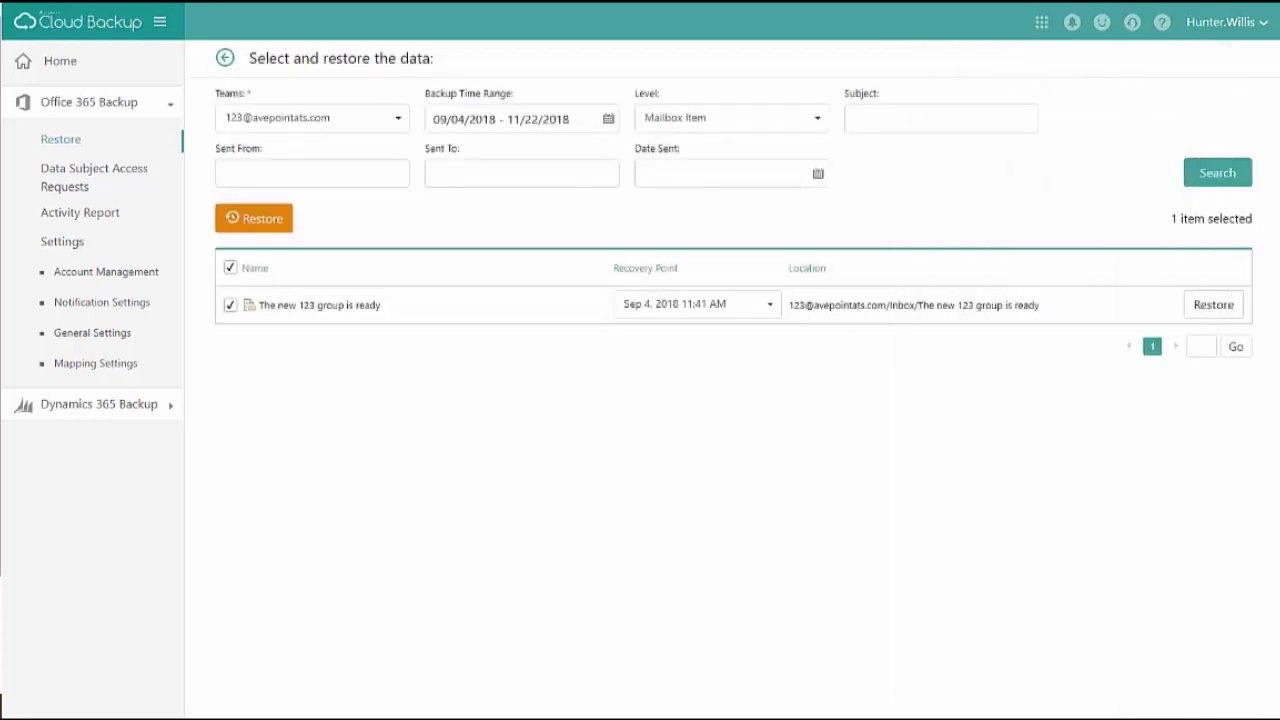
pyautogui.click(62, 63)
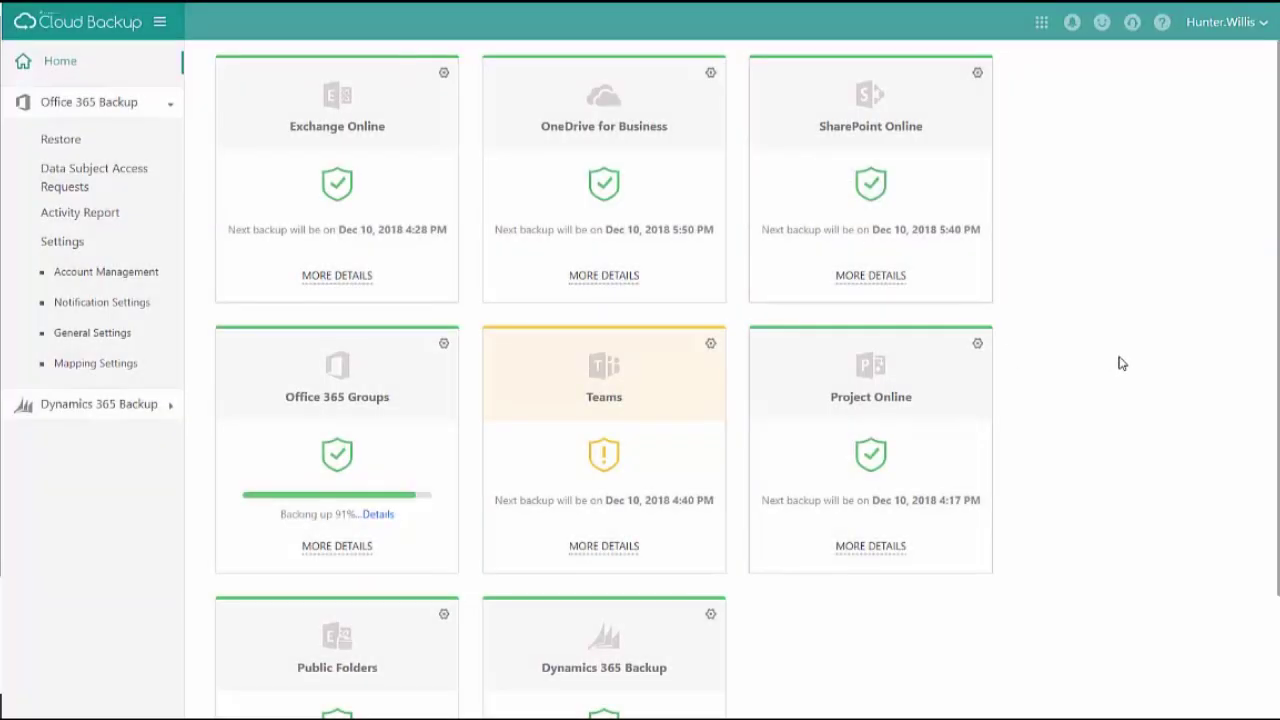